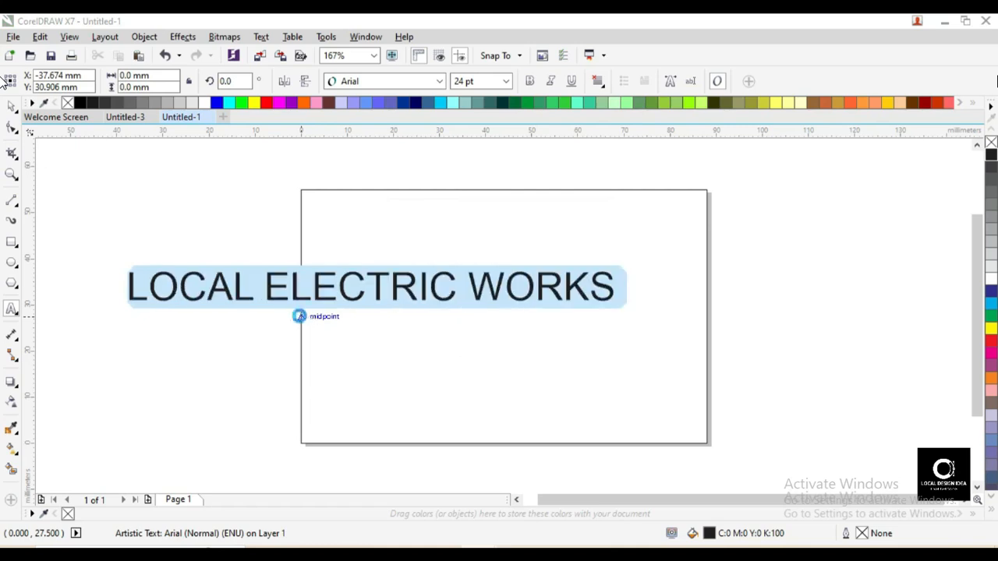
Set the title LOCAL ELECTRIC WORKS to 16 pt and centre it horizontally near the top of the card
key(Return)
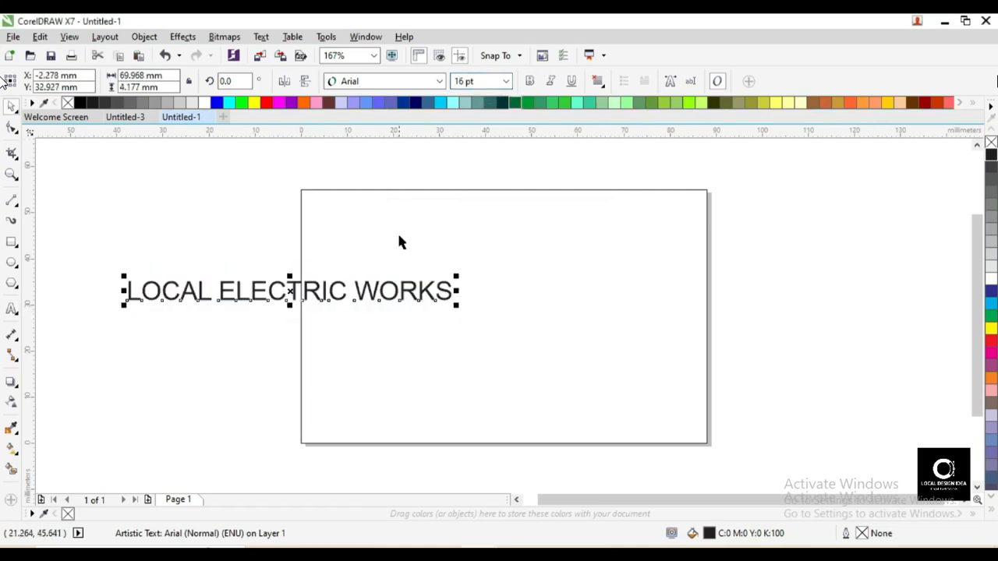
shift+click(398, 231)
key(c)
click(796, 281)
Duplicate the title below itself and replace the copy's text with "note : all types of cooler, fan, pres, repairing"
drag(633, 293, 642, 325)
double_click(641, 325)
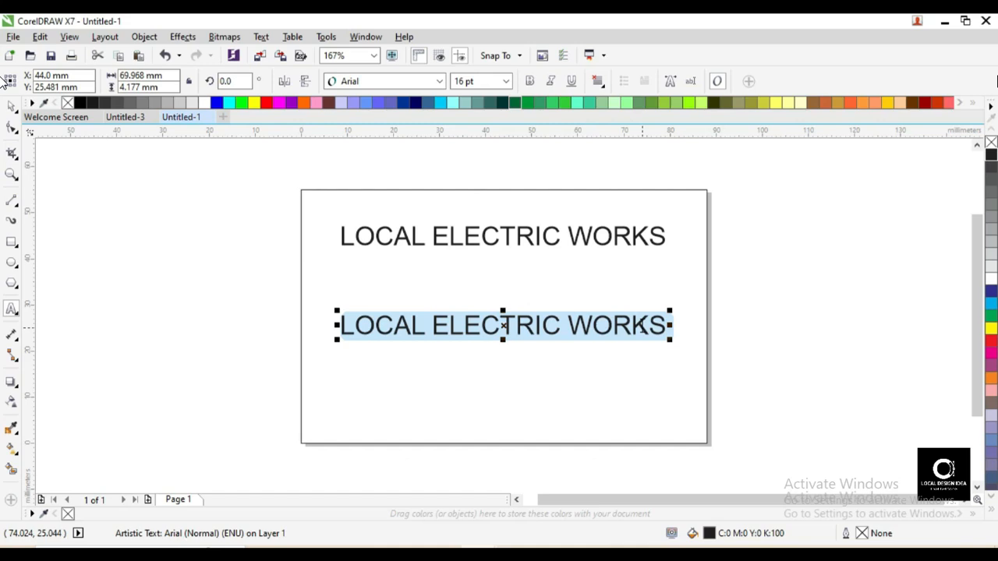
text(no)
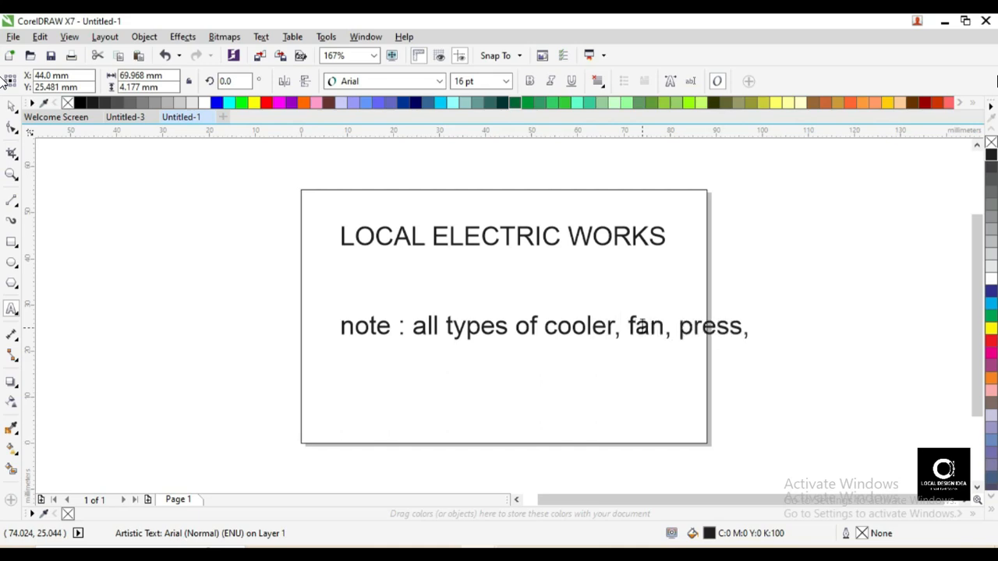
key(Escape)
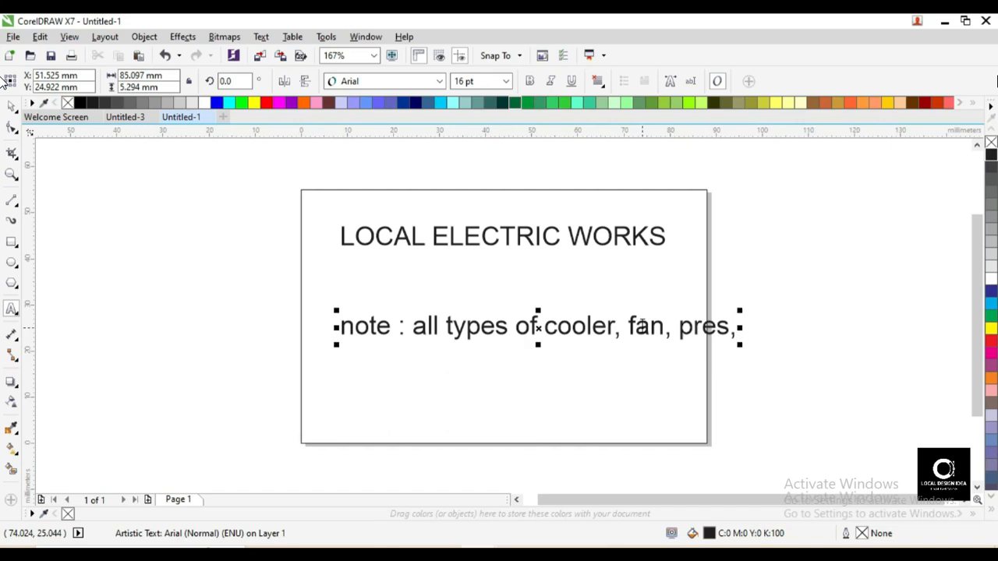
text(repairing)
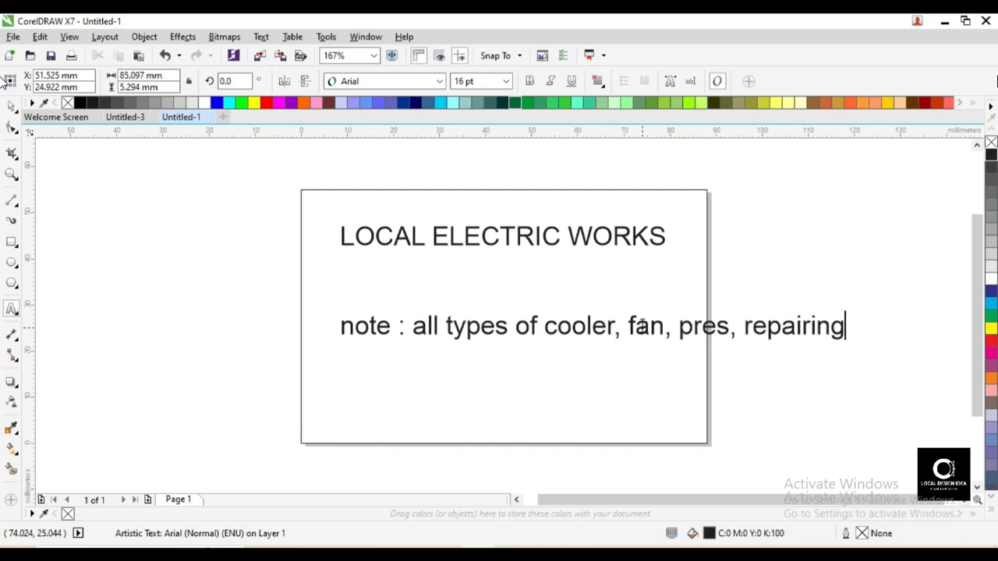
Change the whole note line to Title Case
key(ctrl+a)
key(shift+F3)
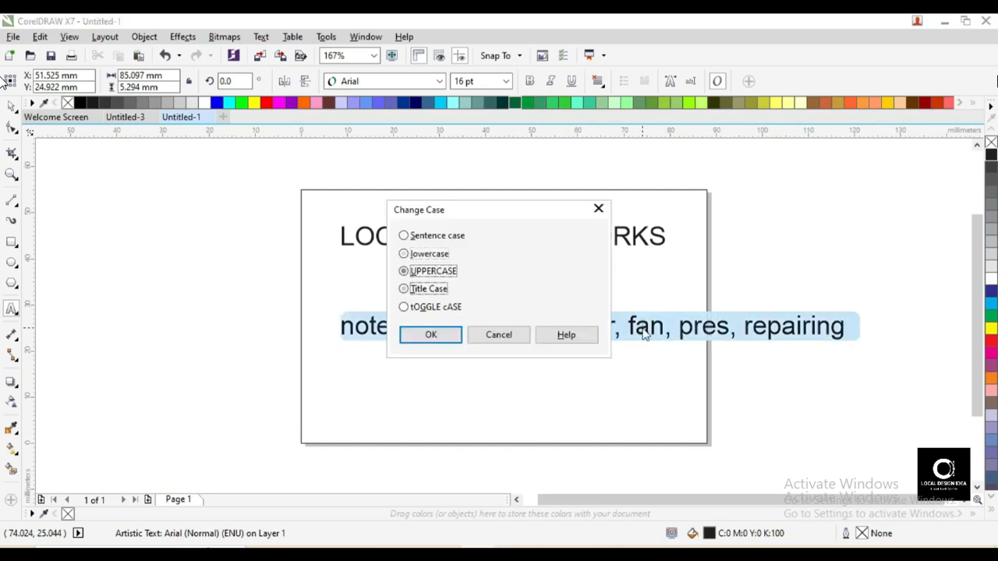
key(Return)
Append "available hare" to the end of the note line and apply Title Case to the whole line
click(874, 329)
right_click(873, 331)
click(767, 331)
click(890, 329)
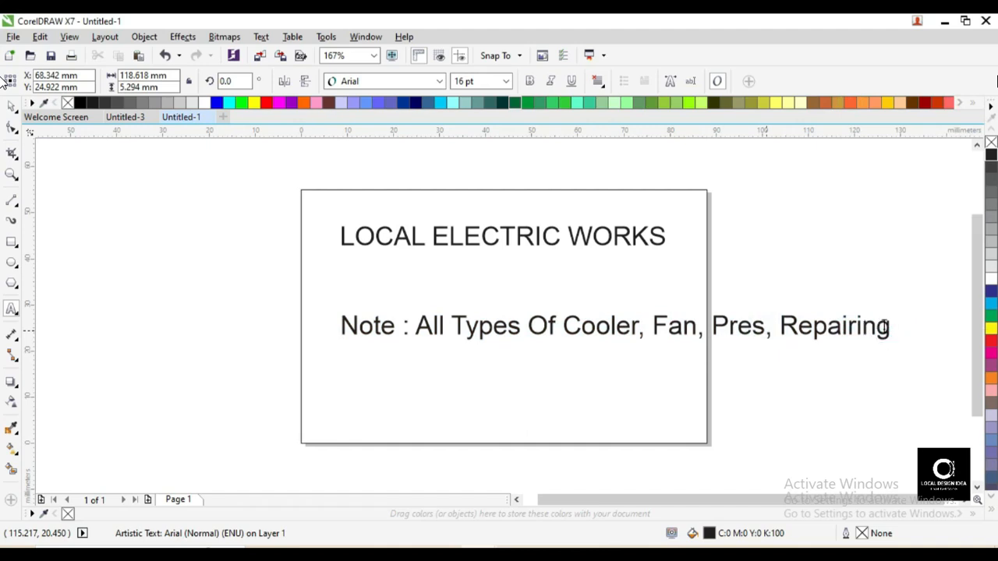
click(884, 333)
click(972, 102)
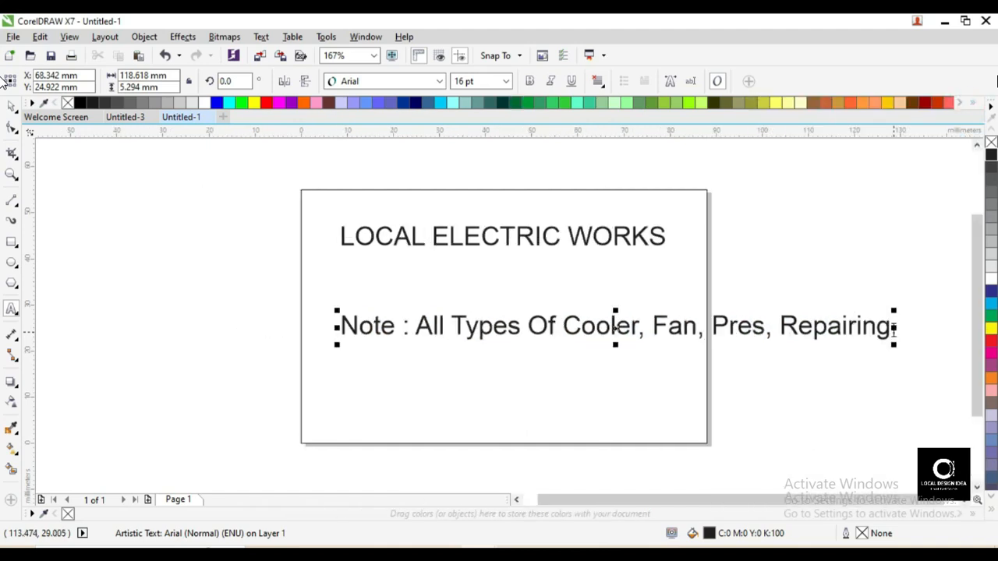
text(available hare)
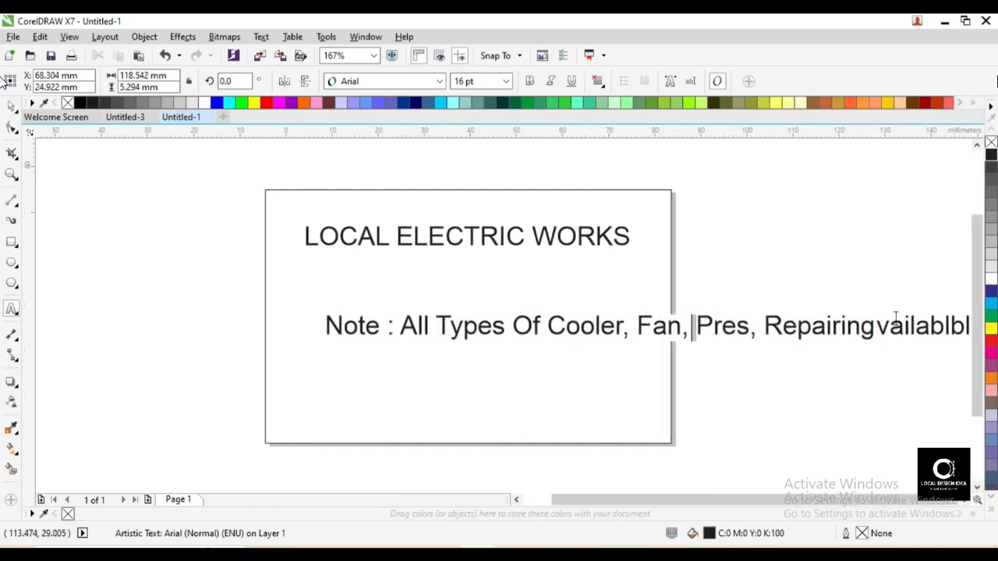
key(ctrl+a)
key(shift+F3)
key(Return)
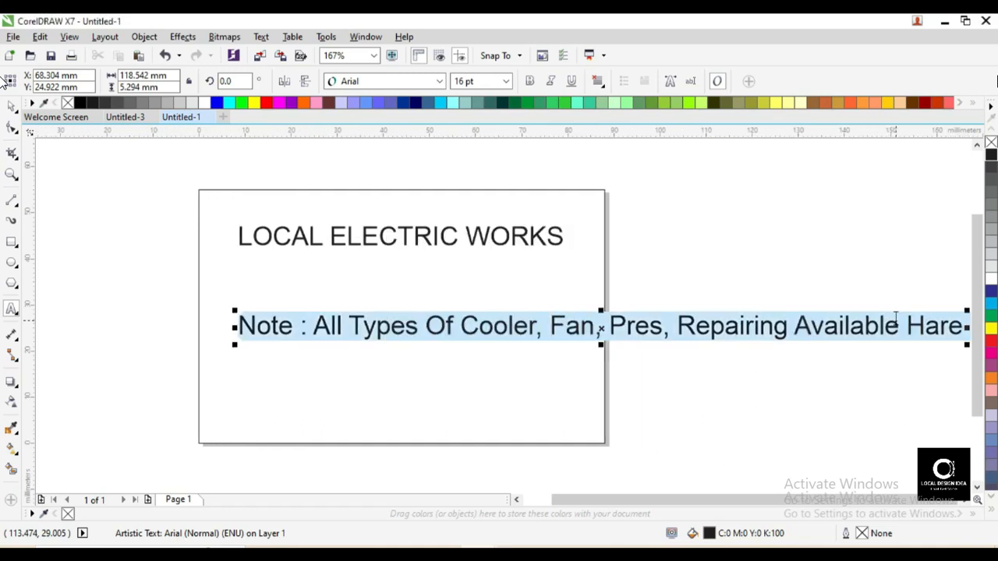
Correct the word "Pres" to "Press" in the note line
right_click(696, 329)
click(694, 143)
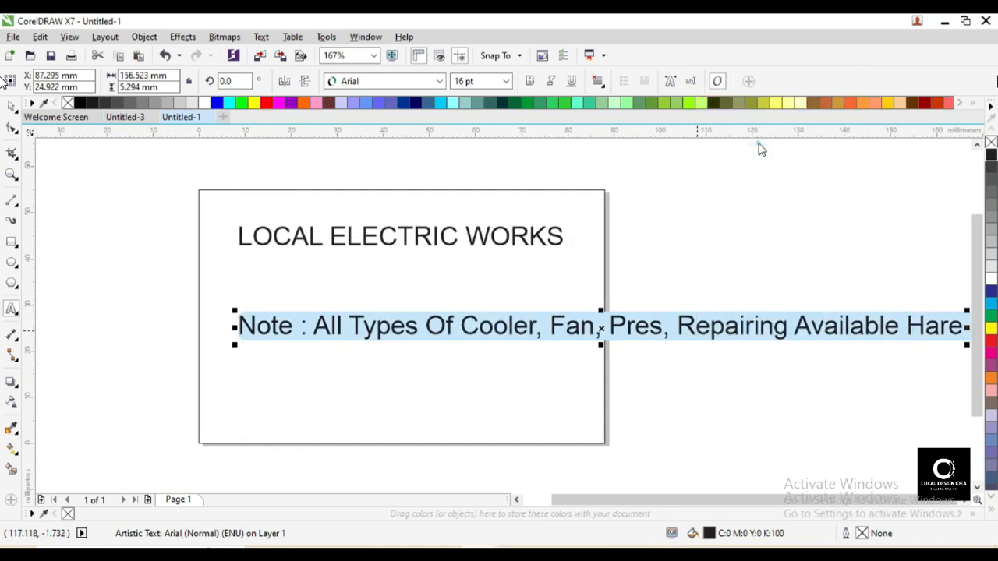
click(663, 333)
text(s)
Set the note line to 10 pt and move it up beneath the title
key(ctrl+space)
click(466, 86)
text(10)
key(Return)
drag(492, 325, 444, 278)
Duplicate the note line below itself and replace the copy's text with "and house wiring work"
key(F2)
drag(176, 191, 677, 493)
click(753, 305)
drag(683, 232, 673, 293)
right_click(673, 292)
double_click(673, 293)
key(ctrl+a)
click(730, 306)
double_click(734, 296)
key(ctrl+a)
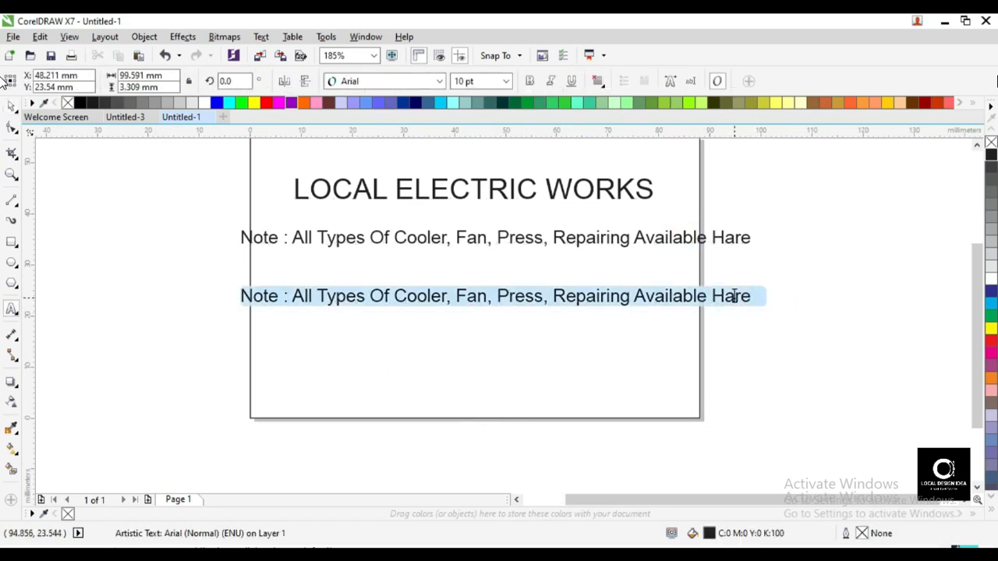
text(and house wiring work)
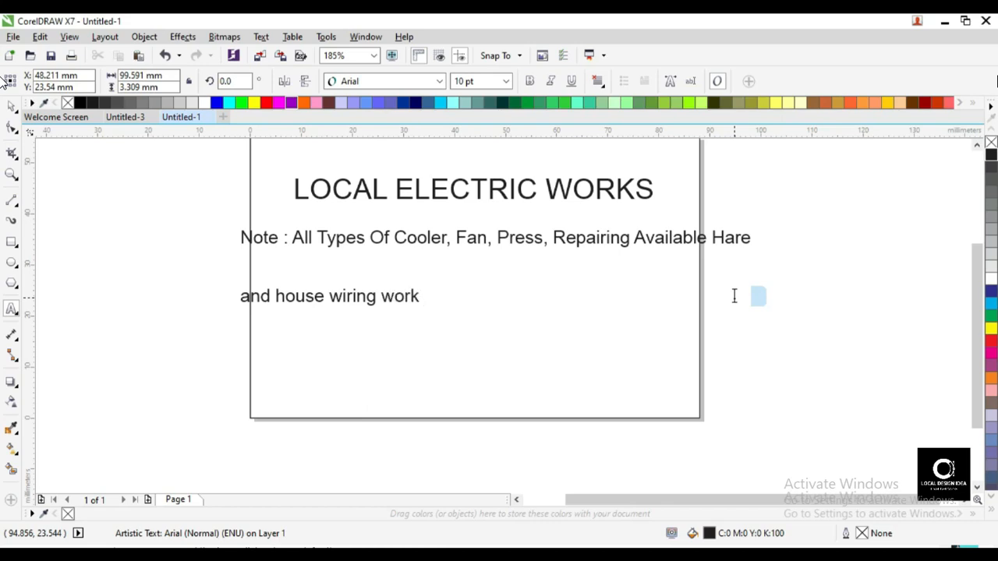
Move "and house wiring work" under the right end of the note, and turn a lower copy of it into "main faridabad"
key(ctrl+space)
drag(345, 300, 566, 378)
click(745, 277)
right_click(566, 377)
double_click(566, 377)
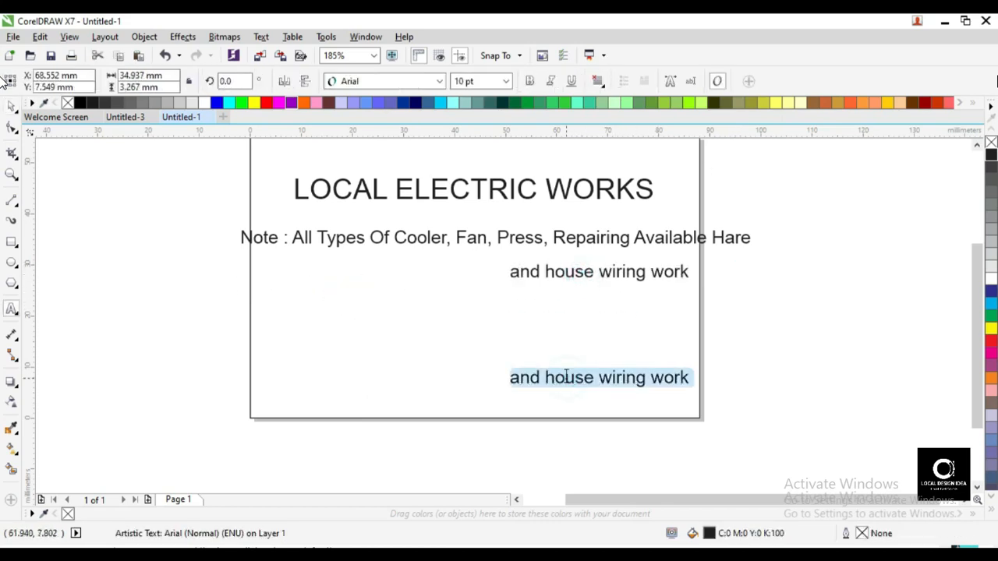
text(main faridabad)
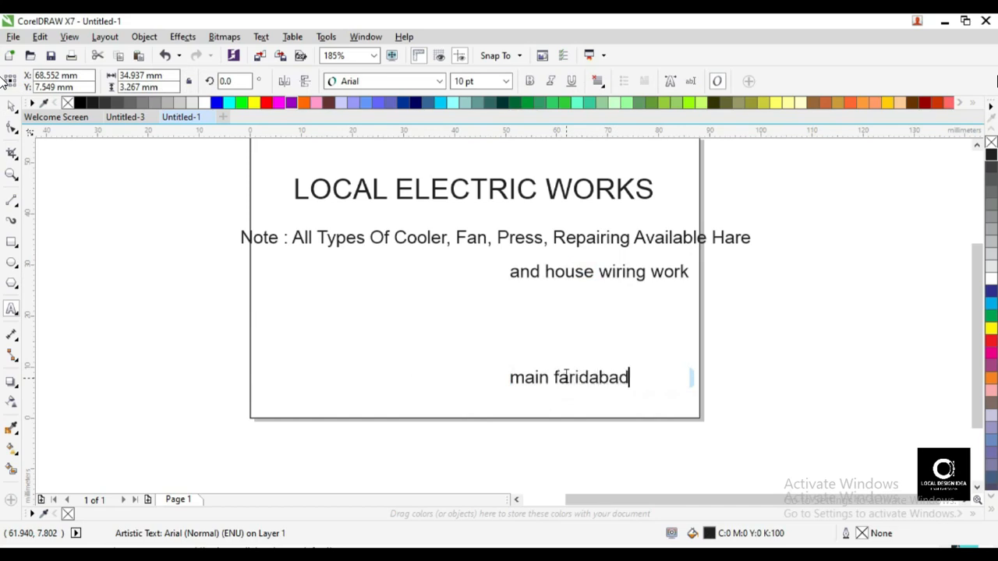
Move "main faridabad" down to the card's lower edge and centre it horizontally on the card
key(ctrl+space)
drag(593, 379, 507, 400)
shift+click(541, 359)
key(c)
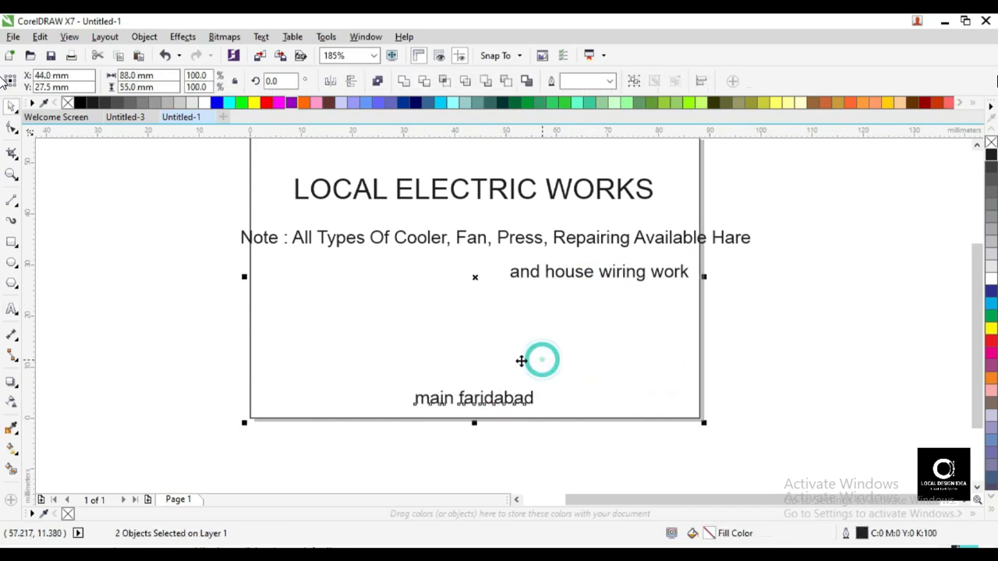
Move the title and the two service lines down together, leaving the upper part of the card empty
right_click(423, 331)
click(779, 330)
key(F3)
key(F2)
drag(156, 162, 733, 439)
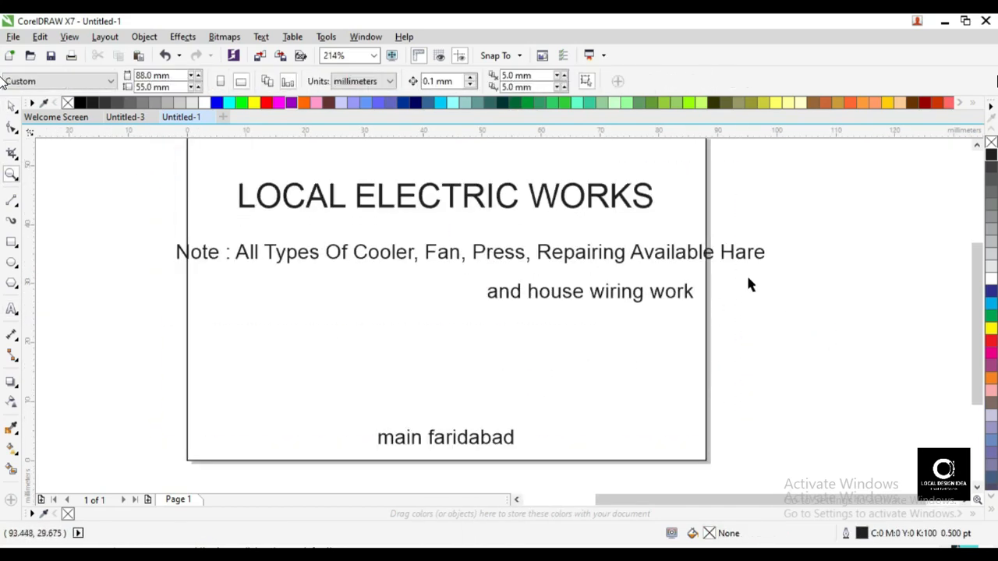
key(F2)
key(F3)
key(F3)
drag(272, 222, 639, 382)
drag(208, 201, 786, 337)
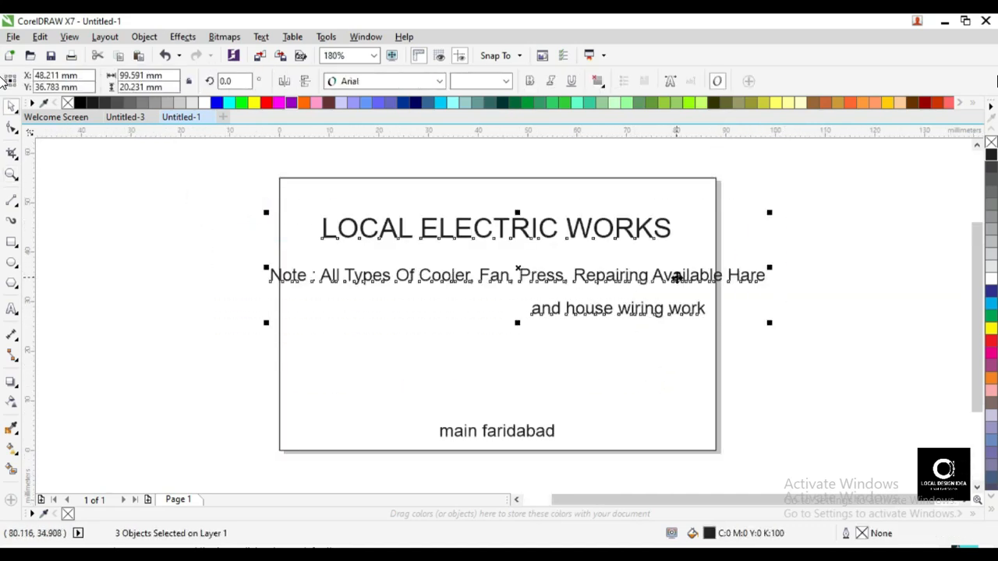
drag(678, 277, 675, 359)
Make a copy of the card rectangle about 21.6 mm tall along the card's upper edge and convert it to curves
click(579, 234)
drag(498, 178, 522, 285)
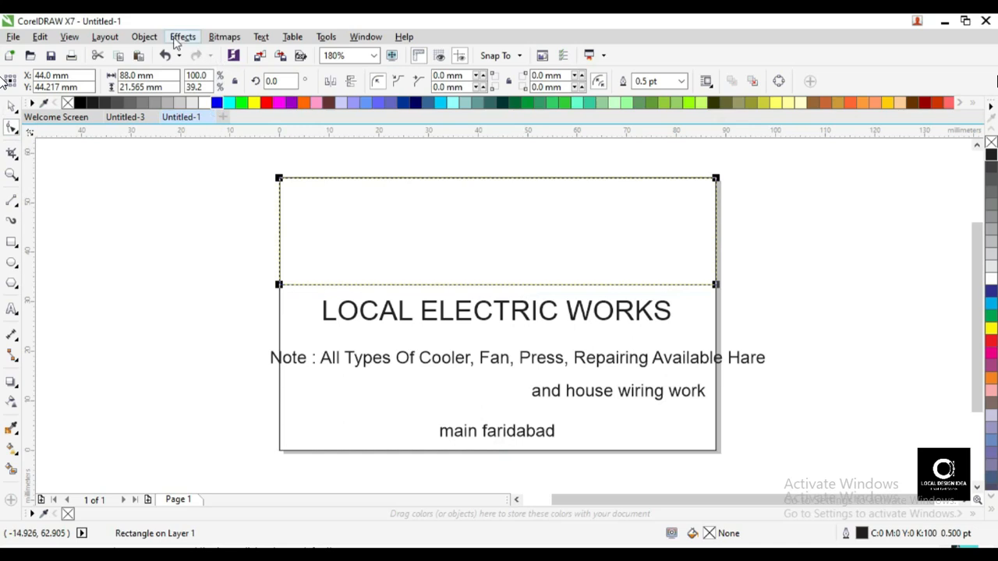
click(144, 37)
click(163, 338)
key(F10)
Convert the lower edge of the upper band to a curve and arch its left part upward
drag(245, 272, 280, 258)
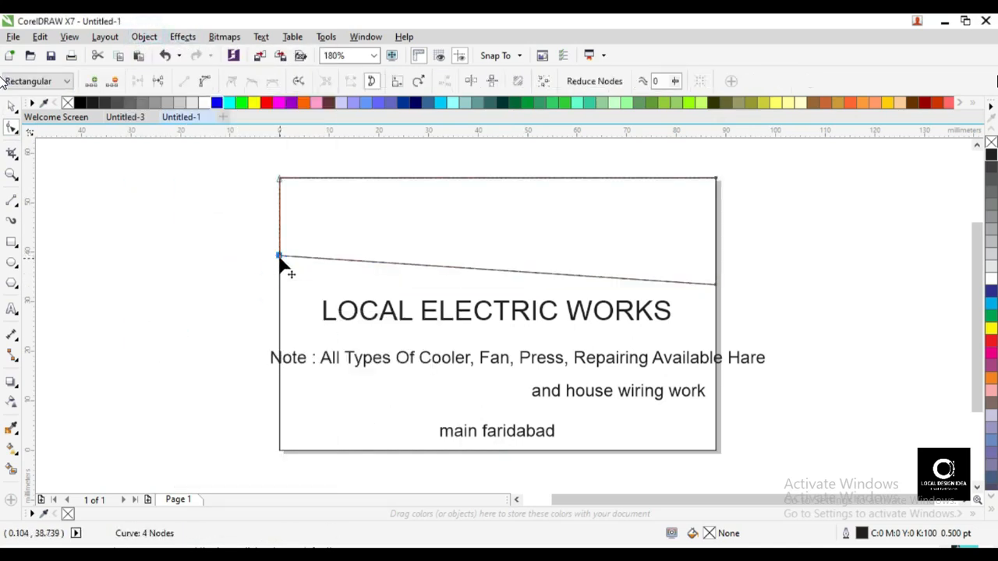
key(ctrl+z)
click(204, 81)
drag(328, 286, 333, 259)
click(389, 251)
drag(439, 206, 350, 196)
key(space)
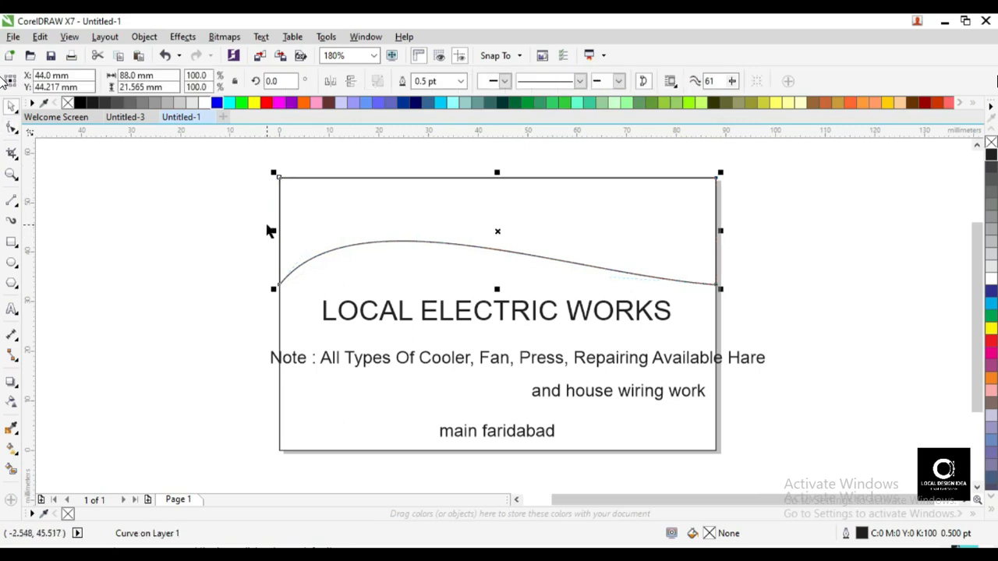
Bend the right part of the band's lower edge downward so the edge forms a smooth wave
click(11, 129)
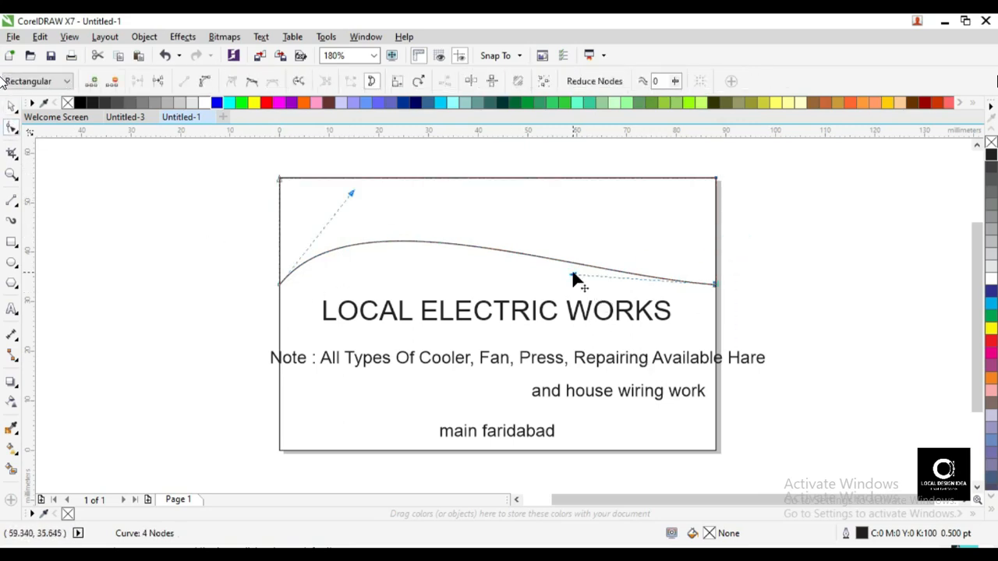
drag(575, 283, 584, 328)
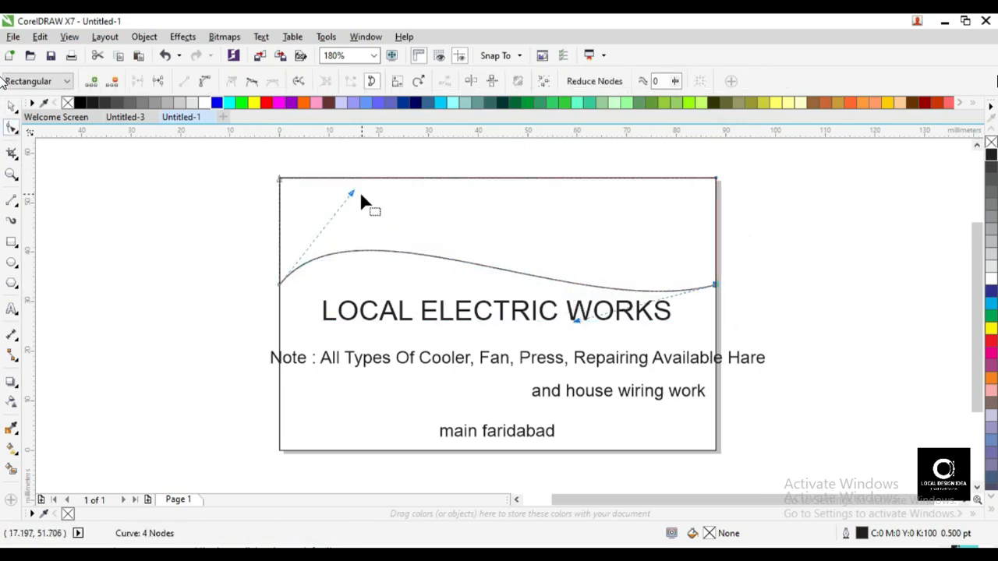
drag(226, 253, 355, 319)
drag(352, 193, 350, 184)
key(space)
click(766, 269)
Draw a rectangle about 44.3 x 11.9 mm from the card's left edge and lower its bottom-left corner towards the wave's start
click(11, 242)
mouse_move(279, 283)
mouse_down()
mouse_move(406, 329)
mouse_move(535, 343)
mouse_move(498, 343)
mouse_up()
click(423, 285)
mouse_move(293, 304)
mouse_down()
mouse_move(299, 231)
mouse_move(298, 239)
mouse_up()
scroll(261, 279, up, 5)
click(11, 130)
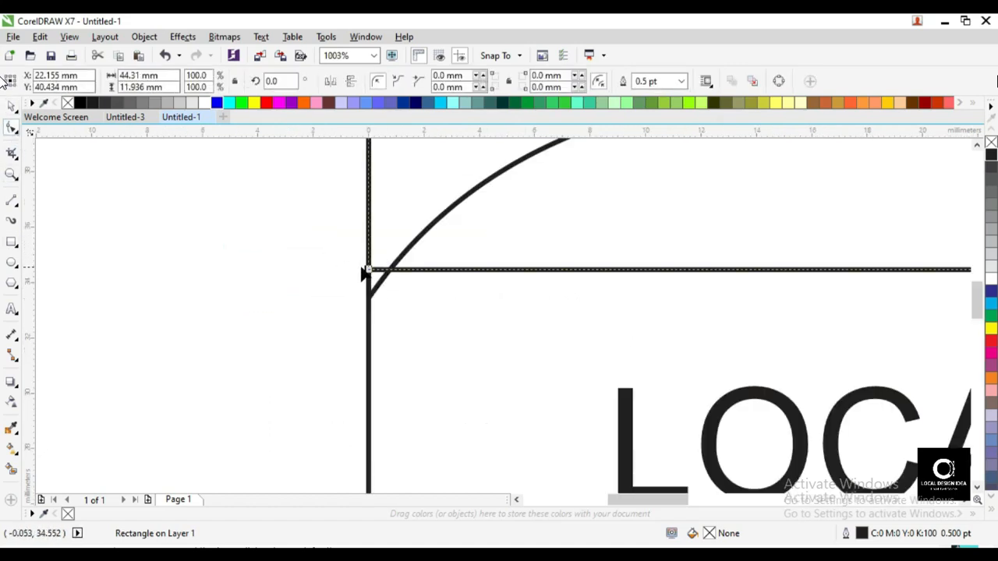
click(368, 269)
key(space)
drag(374, 248, 374, 270)
click(275, 250)
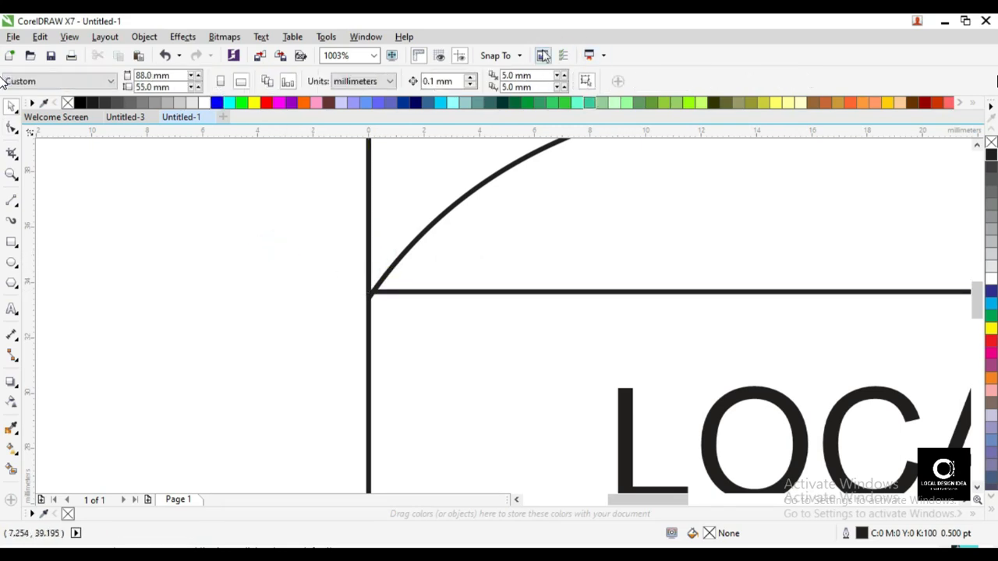
Change the snapping setting and reposition the small rectangle over the left half of the wave
click(512, 53)
click(508, 114)
click(203, 265)
drag(442, 292, 442, 260)
key(F2)
drag(296, 241, 497, 311)
key(F10)
key(space)
drag(390, 255, 391, 403)
key(F3)
key(F3)
drag(210, 187, 675, 311)
Convert the small rectangle to curves with its lower corners placed on the wave
key(F10)
key(ctrl+q)
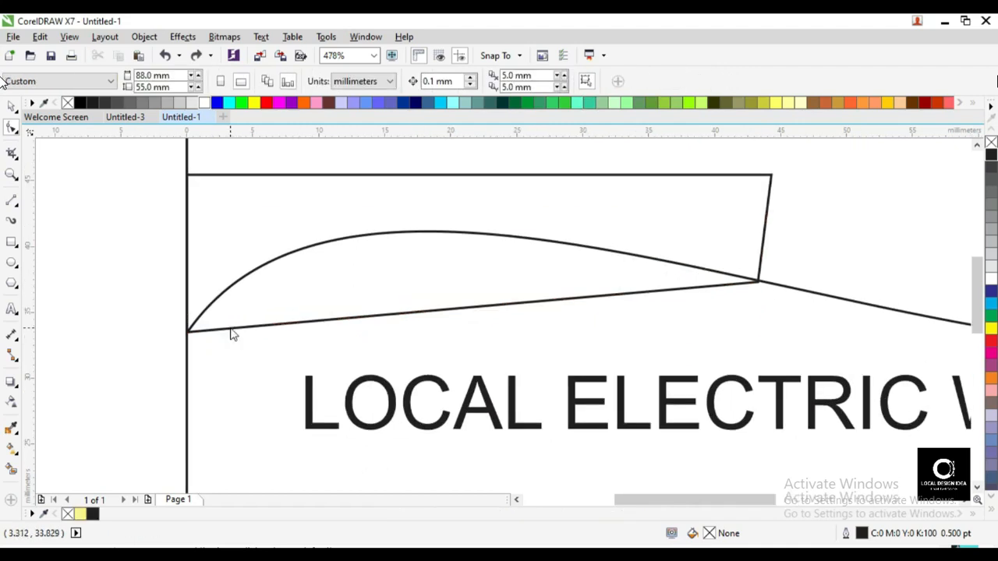
click(229, 330)
Convert the small shape's lower edge to a curve and bend its left part upward
key(F10)
drag(149, 310, 229, 352)
click(205, 81)
drag(377, 316, 366, 245)
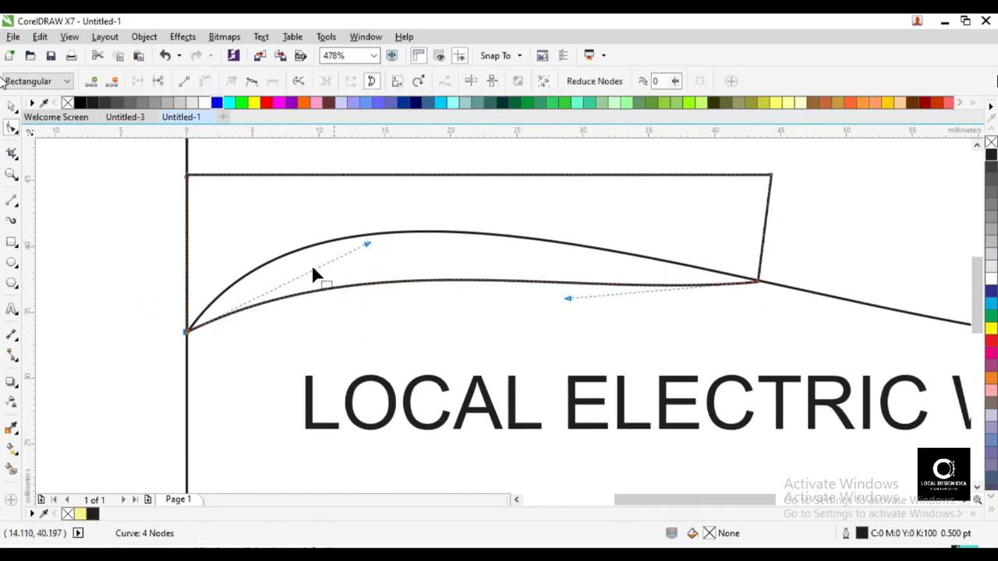
Move the small shape down, return its lower-right node to the wave and arch the right part of its lower edge
key(space)
drag(243, 213, 242, 235)
click(12, 126)
drag(762, 318, 762, 282)
drag(572, 300, 535, 228)
Shift the small shape slightly further down and place its lower-right node back on the wave
key(space)
drag(298, 297, 299, 305)
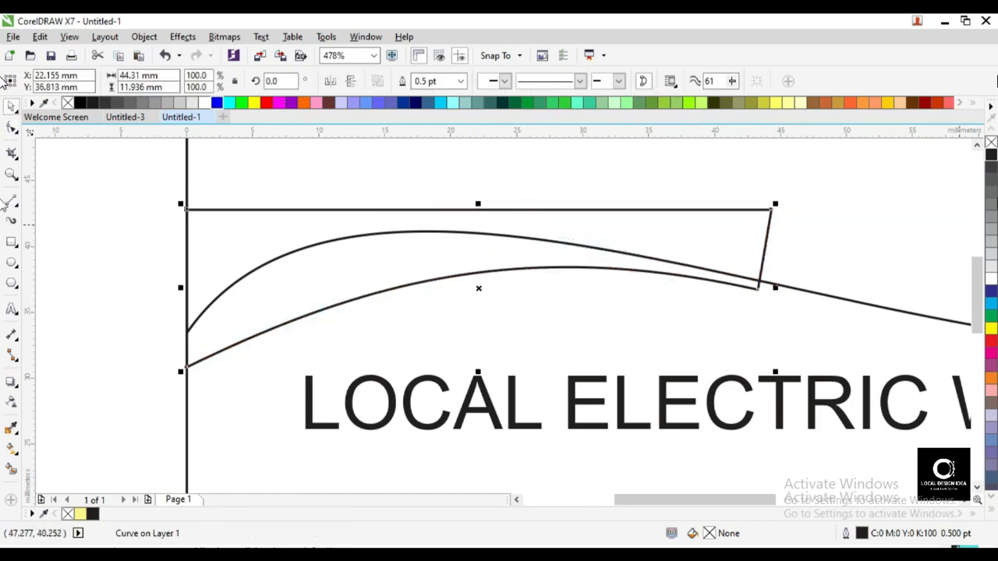
click(11, 127)
drag(758, 289, 760, 281)
key(space)
key(shift+F4)
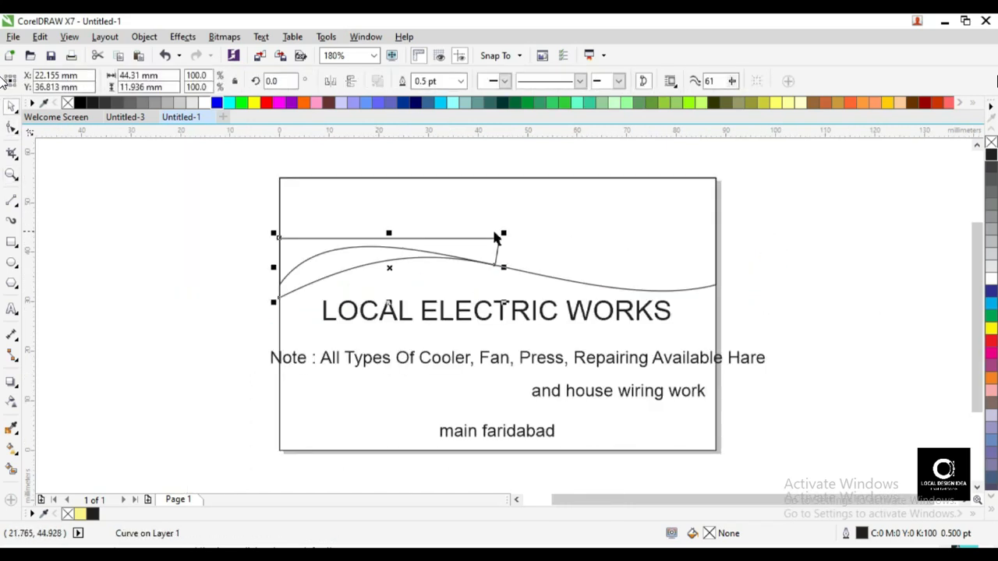
click(247, 227)
key(z)
key(space)
click(534, 220)
click(835, 248)
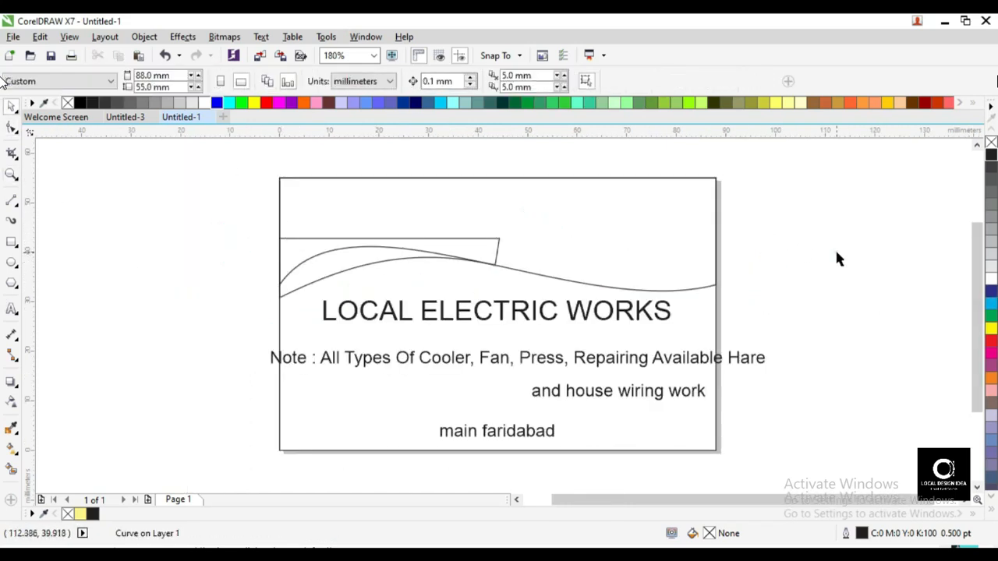
key(z)
key(F3)
key(shift+F4)
key(space)
Fill the large wave band with red and the small arched shape beneath it with yellow
click(523, 232)
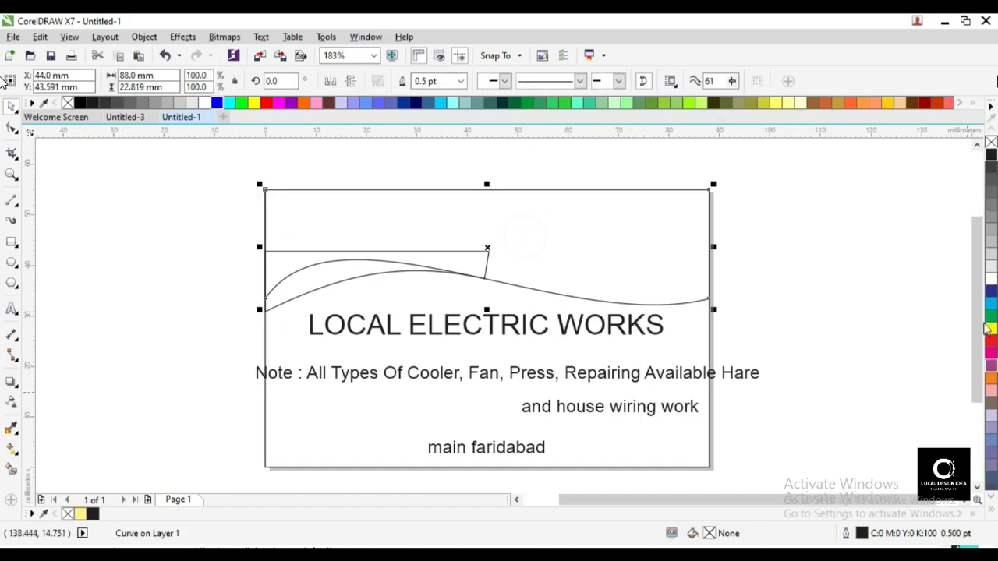
click(265, 104)
click(322, 274)
drag(152, 217, 602, 353)
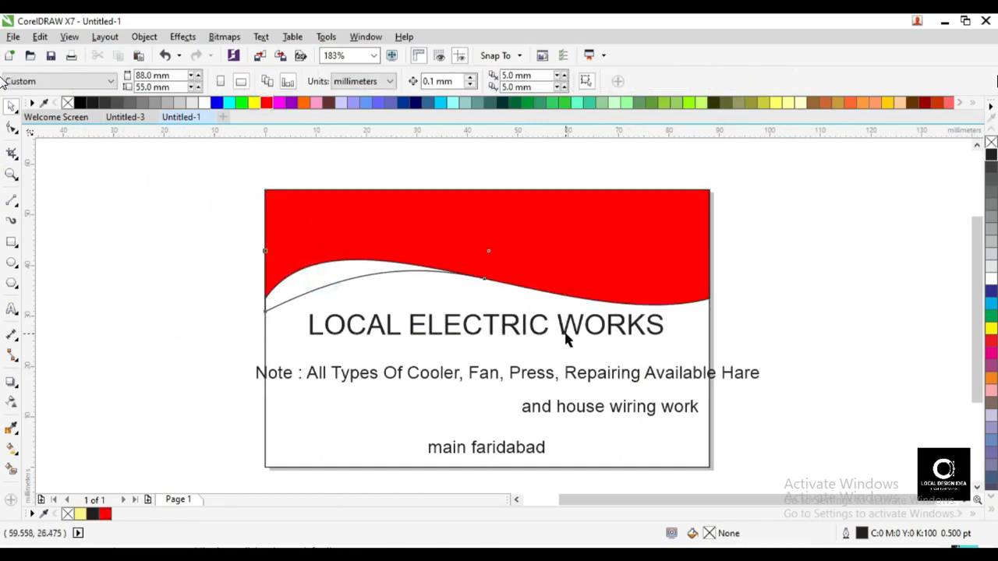
click(254, 102)
Duplicate the yellow shape slightly lower and send the copy behind the original yellow shape and the red band
key(F2)
drag(204, 187, 731, 377)
key(F2)
drag(85, 272, 587, 345)
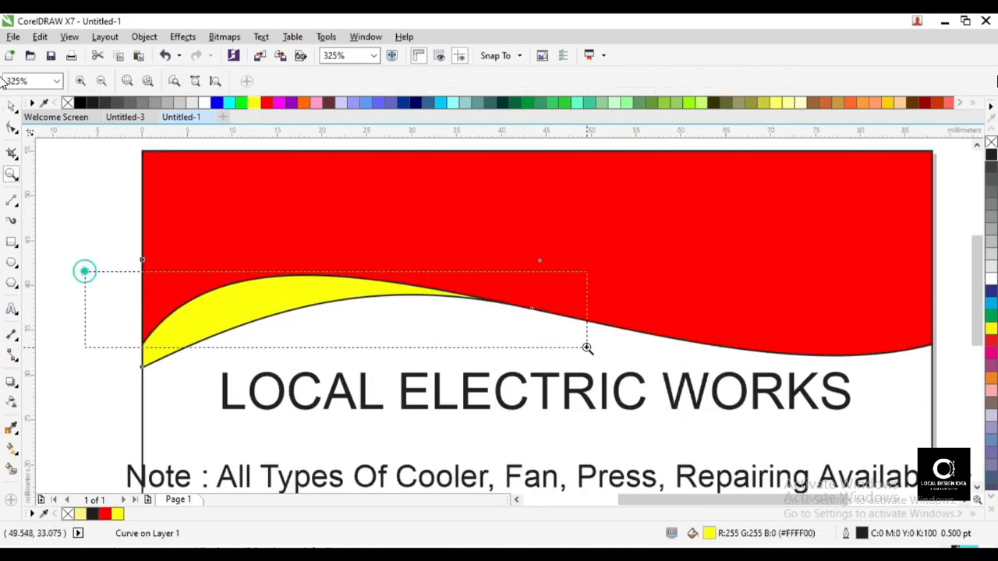
drag(515, 322, 526, 371)
right_click(504, 290)
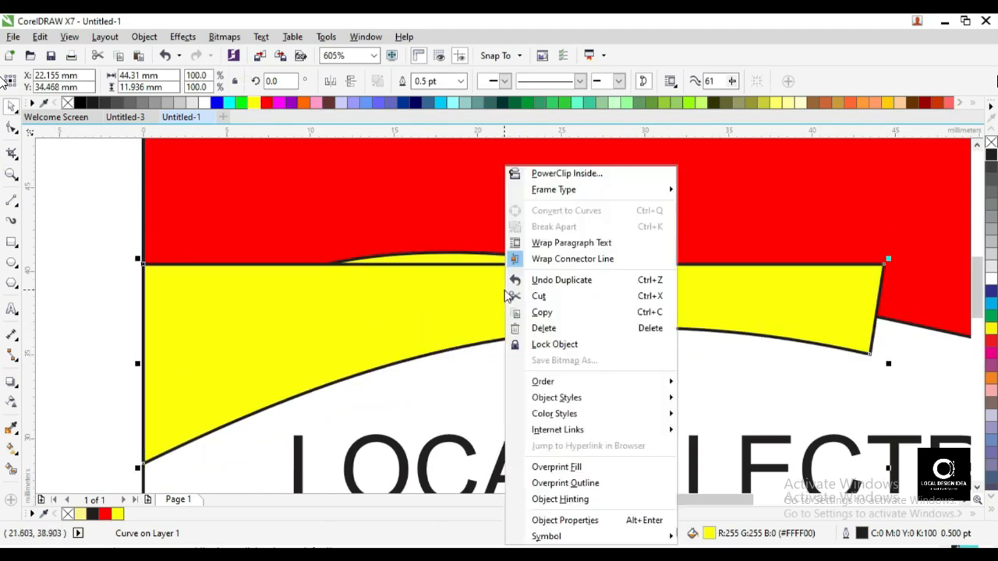
mouse_move(560, 382)
click(733, 443)
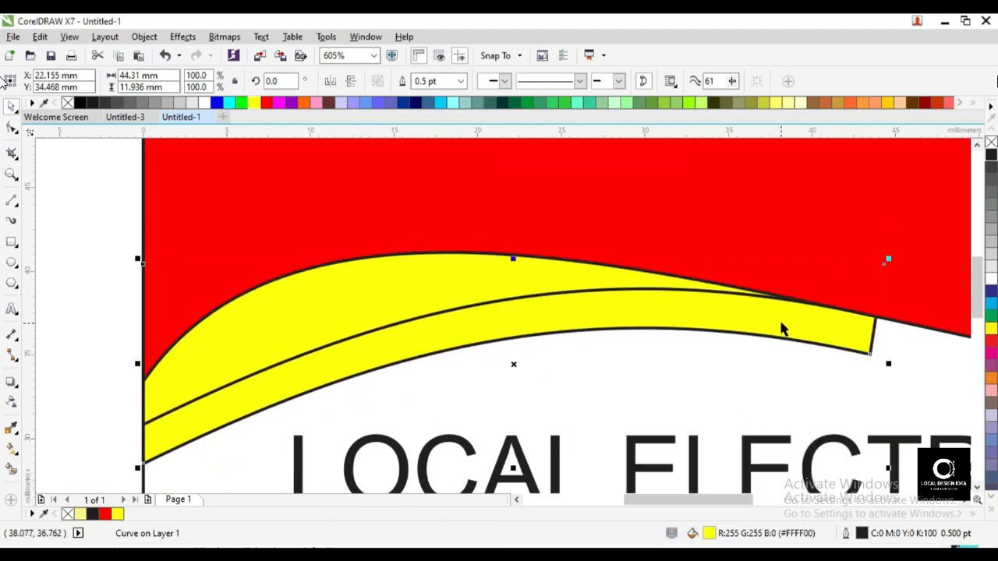
Move the rear yellow copy up until only a narrow strip shows and place its lower-right node back on the wave
drag(516, 363, 512, 355)
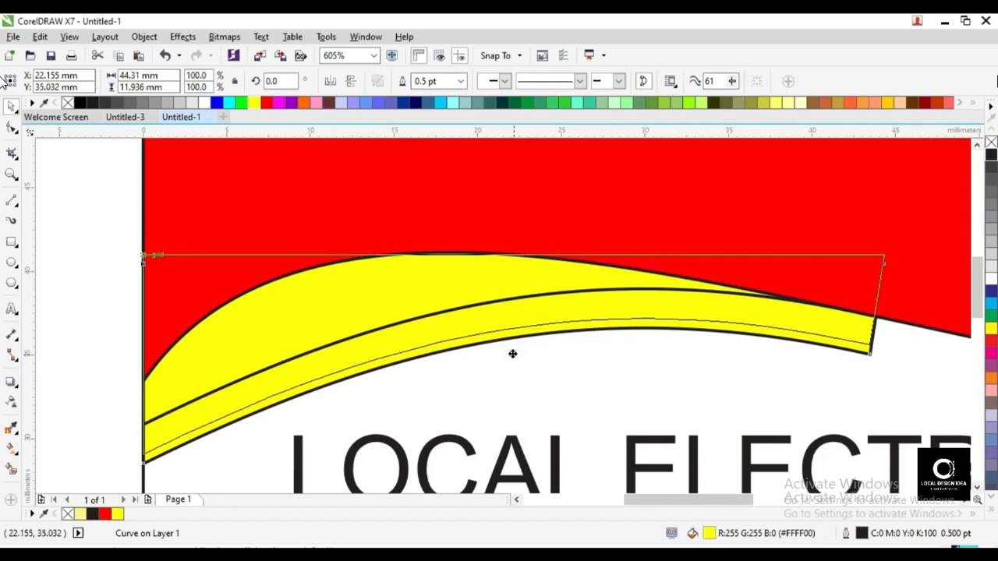
key(Up)
key(Up)
key(Up)
key(Up)
key(Up)
key(Up)
key(Up)
key(Up)
click(12, 127)
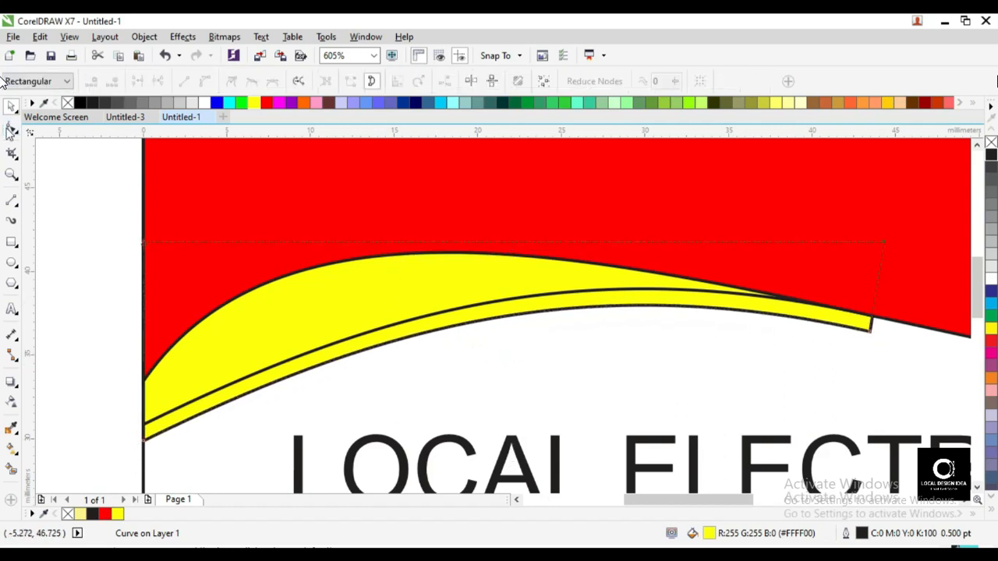
drag(872, 336, 866, 322)
Remove the outline of the narrow strip under the yellow shape and fill it with black
key(space)
scroll(422, 289, down, 3)
right_click(989, 142)
click(80, 103)
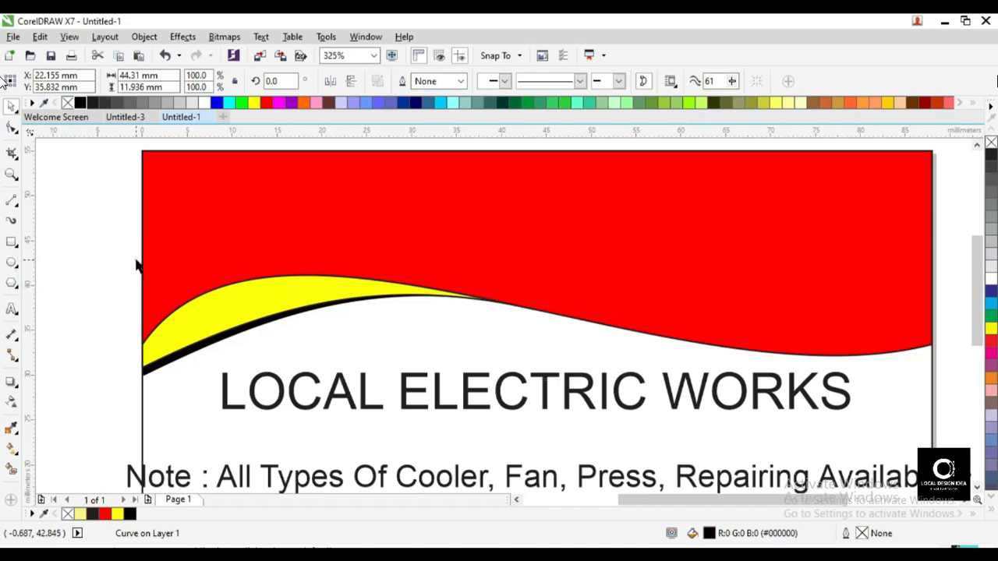
Remove the outlines from the yellow shape and the black strip together, keeping their fills
drag(72, 176, 553, 390)
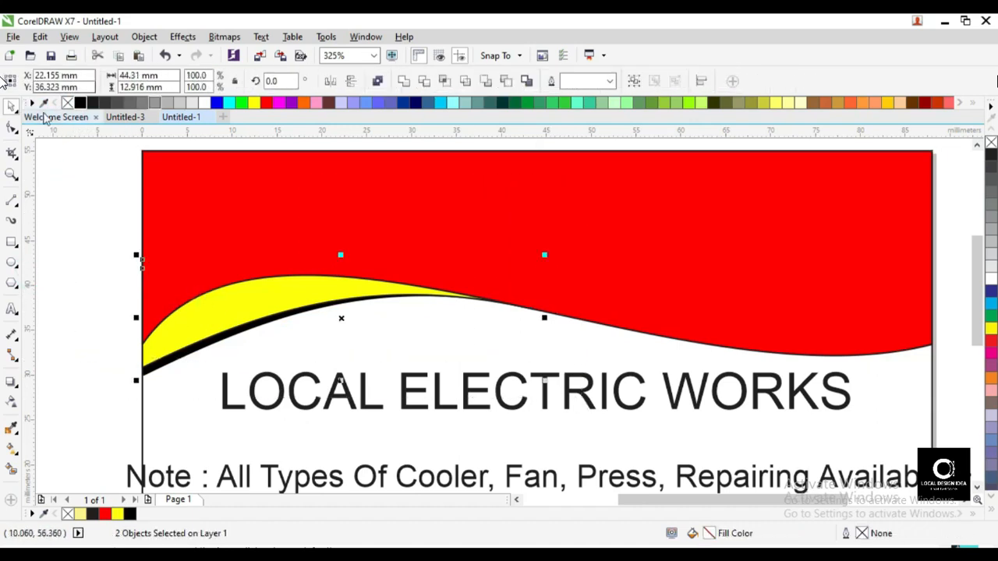
click(68, 103)
scroll(162, 151, down, 3)
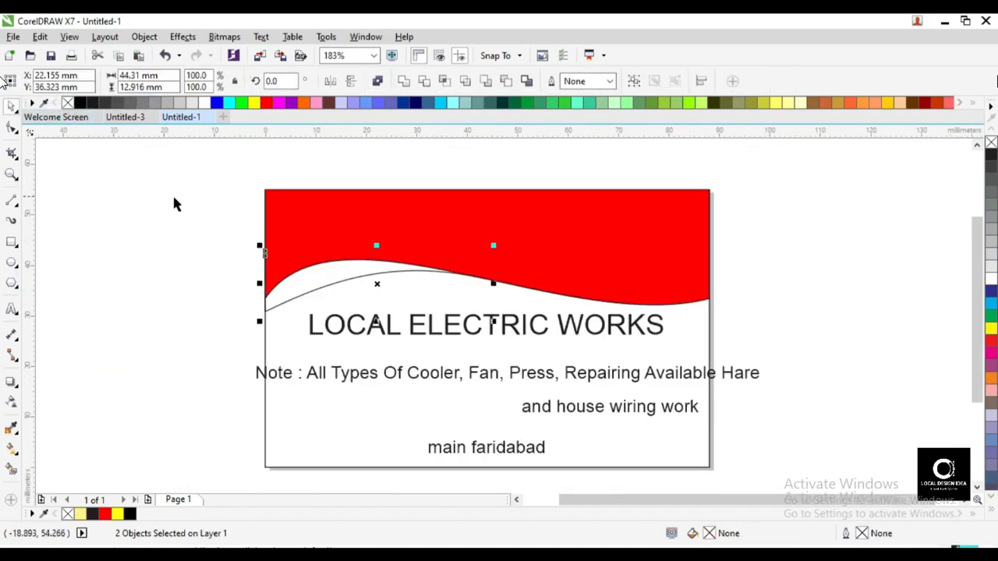
key(ctrl+z)
right_click(68, 102)
click(204, 179)
Examine the junction of the red, yellow and black wave shapes up close and on the whole card
key(z)
drag(210, 182, 798, 510)
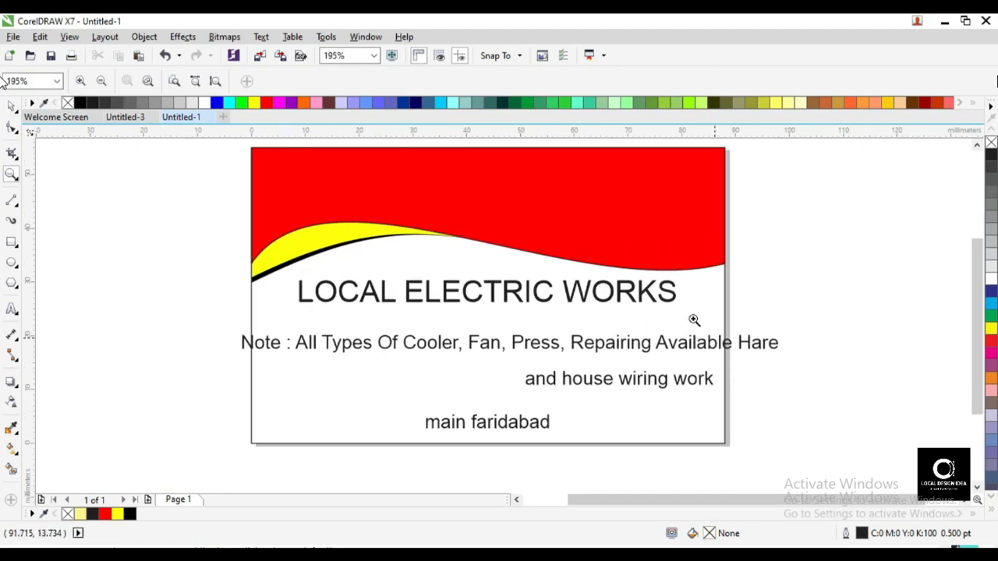
drag(407, 217, 510, 274)
key(F3)
key(F3)
key(F3)
drag(286, 185, 768, 468)
key(z)
drag(232, 192, 601, 403)
Set the font of the LOCAL ELECTRIC WORKS heading to Renew
click(574, 290)
click(574, 300)
click(347, 83)
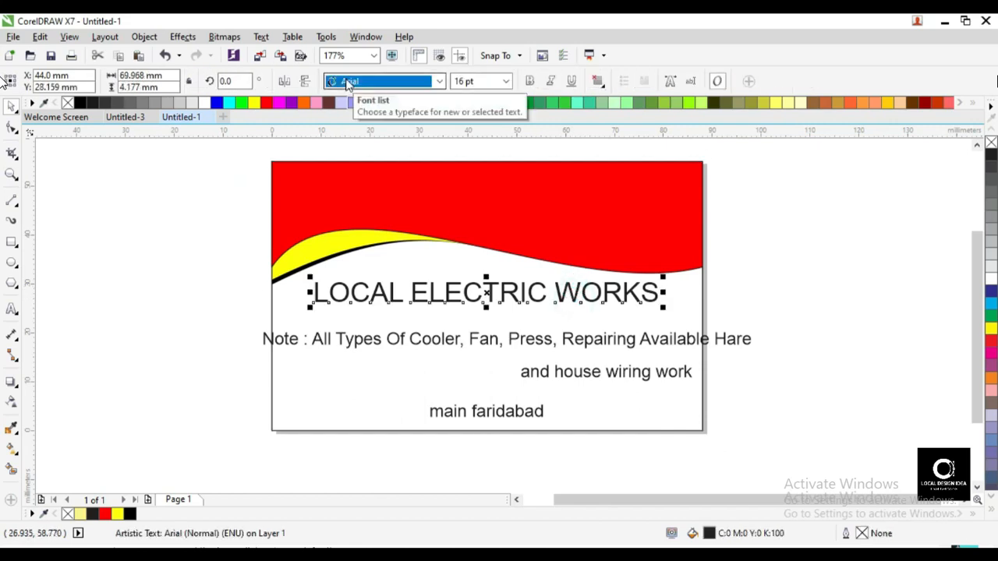
text(r)
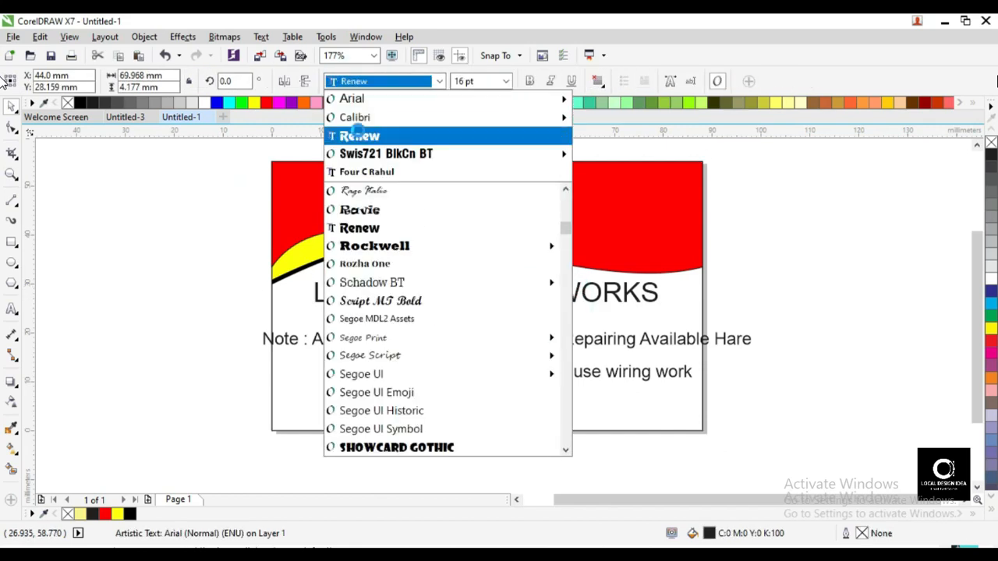
click(357, 132)
Move the LOCAL ELECTRIC WORKS heading up onto the red band and bring it to the front of the page
drag(442, 293, 441, 195)
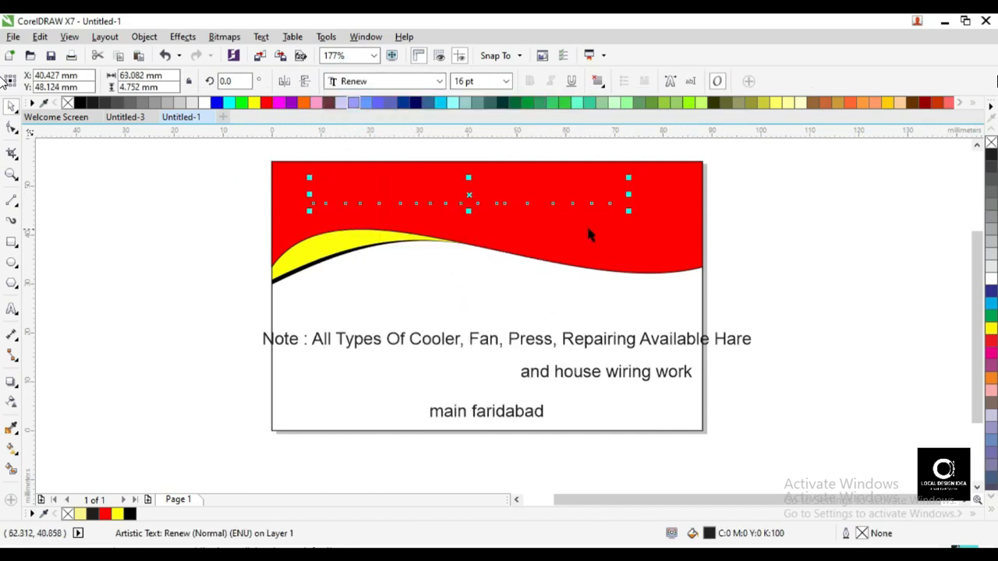
right_click(472, 193)
click(211, 141)
drag(202, 161, 703, 263)
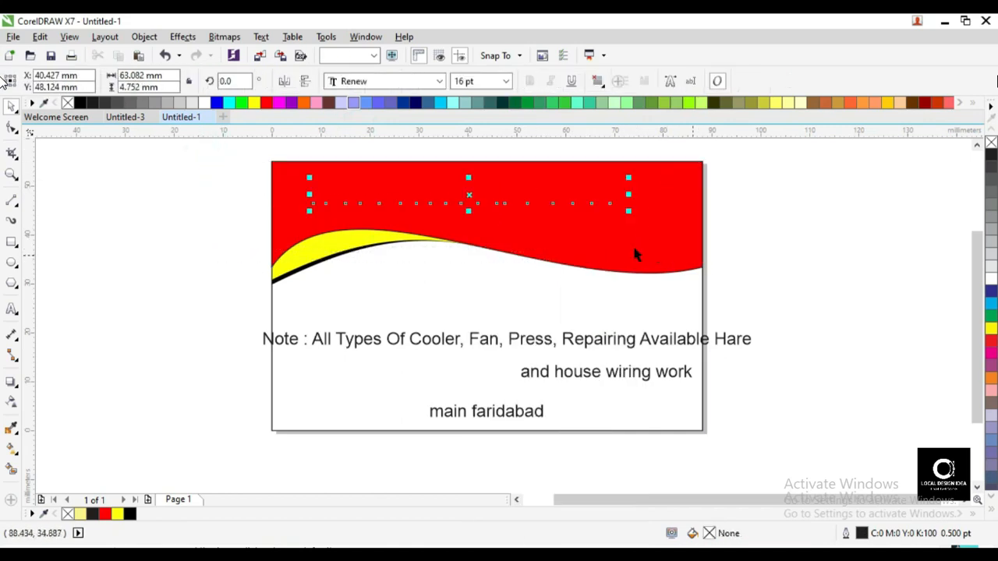
right_click(468, 195)
mouse_move(518, 377)
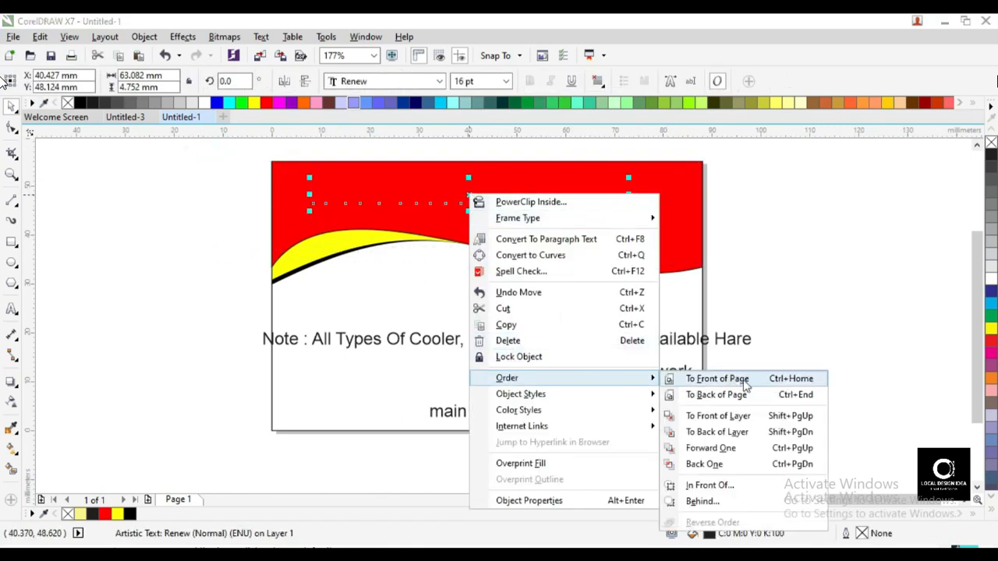
click(737, 378)
Enlarge the heading to about 77 mm wide and centre it horizontally on the red band
click(568, 196)
drag(630, 210, 701, 263)
shift+click(670, 248)
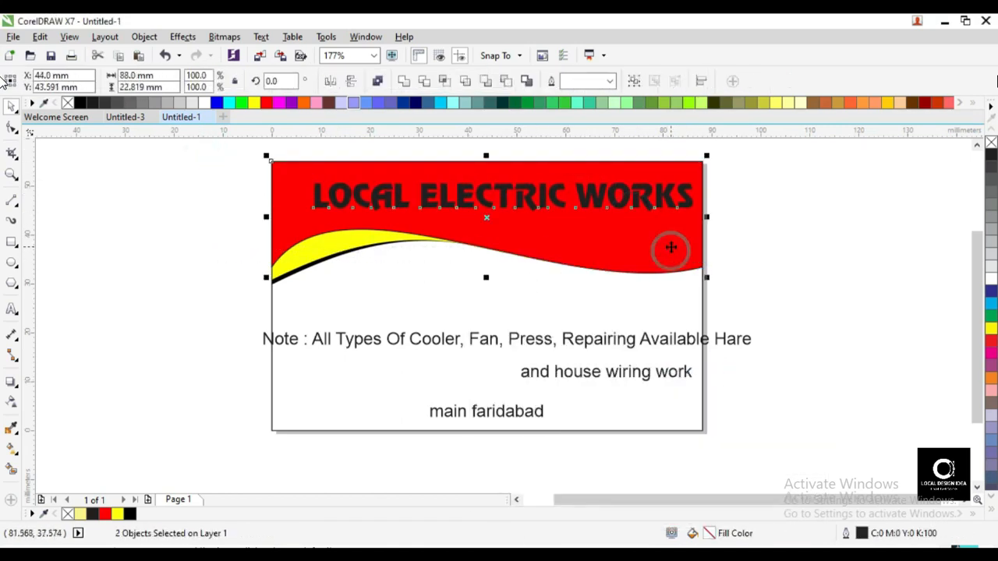
key(c)
click(823, 225)
Stretch the LOCAL ELECTRIC WORKS heading vertically to about 8 mm high
key(F2)
drag(231, 155, 579, 270)
click(606, 258)
drag(728, 317, 727, 334)
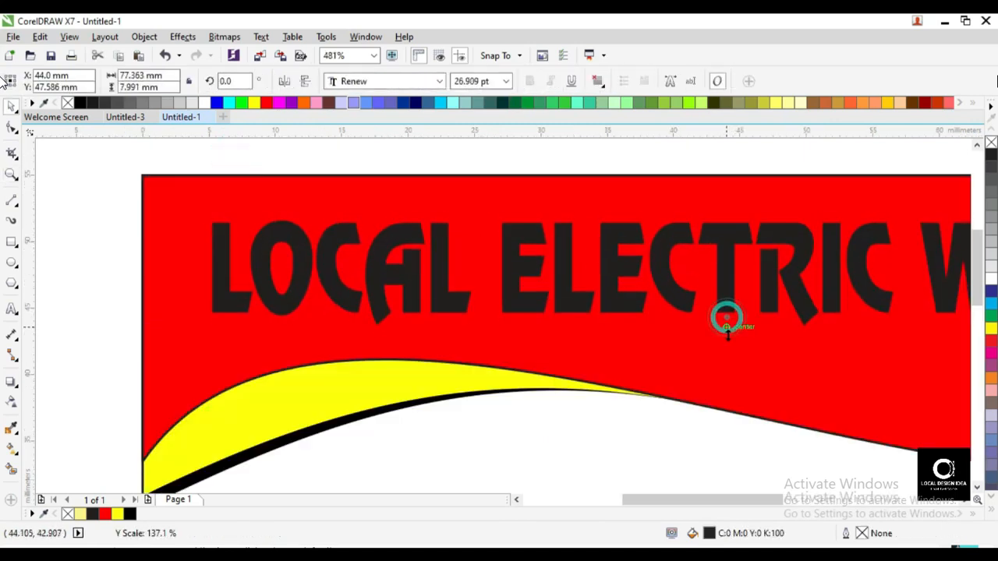
Duplicate the heading slightly to the right, filling the rear one with black and the front one with white
drag(222, 278, 236, 276)
right_click(236, 276)
key(F2)
drag(96, 199, 319, 329)
click(528, 220)
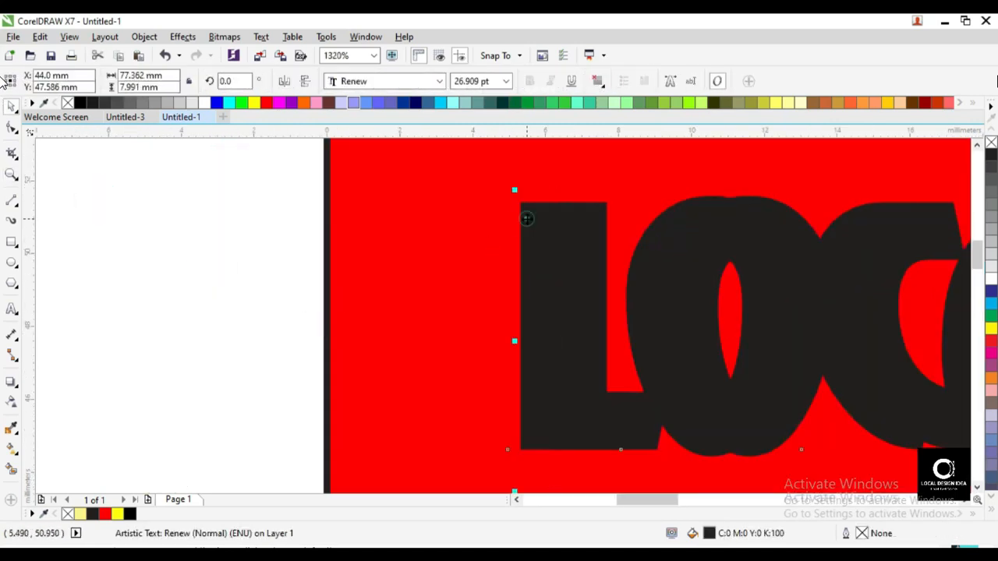
click(95, 104)
click(123, 212)
click(588, 267)
click(204, 103)
Nudge the white heading slightly left to narrow the black shadow behind it
click(256, 247)
key(F2)
drag(466, 229, 713, 445)
click(488, 325)
key(Left)
key(Left)
key(Left)
key(Left)
key(Left)
Group the white heading with its black shadow and centre the group horizontally on the red band
key(F3)
key(F3)
key(F3)
key(space)
drag(221, 139, 709, 231)
key(ctrl+g)
shift+click(621, 250)
key(c)
click(777, 272)
Stretch the red, yellow and black header shapes downward to 32.75 mm overall and flatten the crest of the red wave
drag(191, 201, 485, 327)
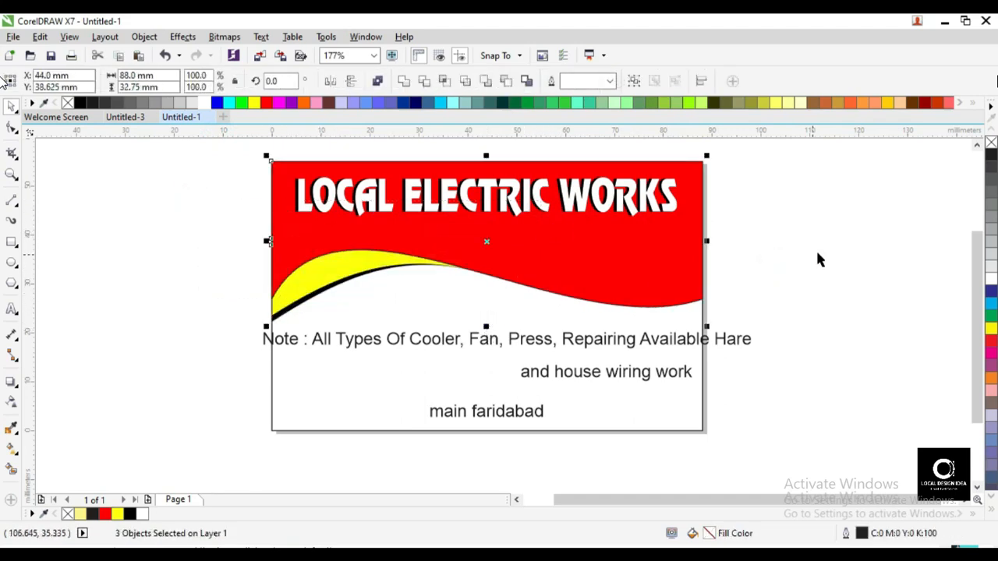
click(817, 251)
key(z)
drag(175, 154, 841, 405)
click(12, 129)
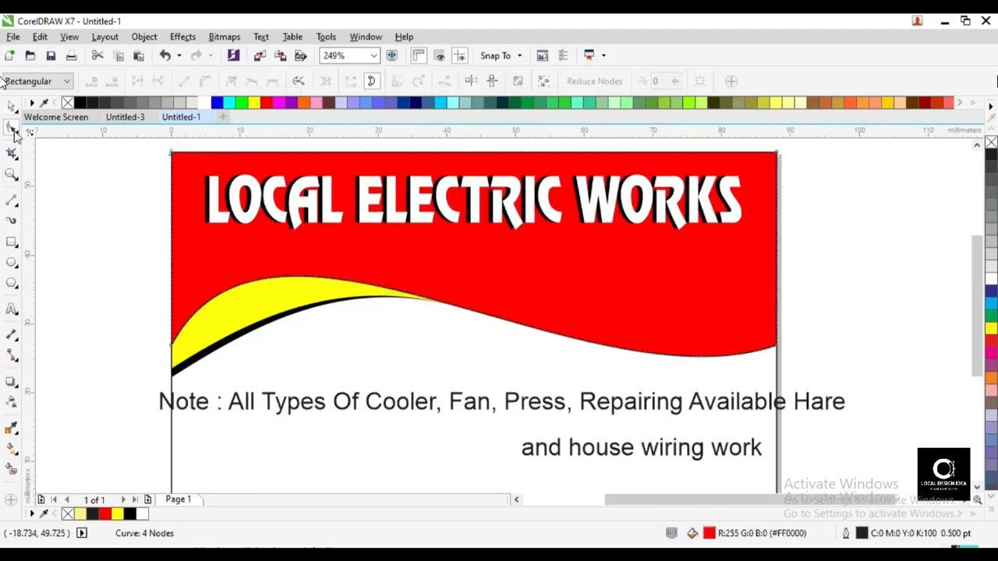
drag(268, 164, 392, 197)
key(space)
click(132, 294)
Move the Note line up onto the red band below the heading and bring it to the front
key(F3)
drag(197, 145, 822, 450)
click(821, 326)
click(612, 368)
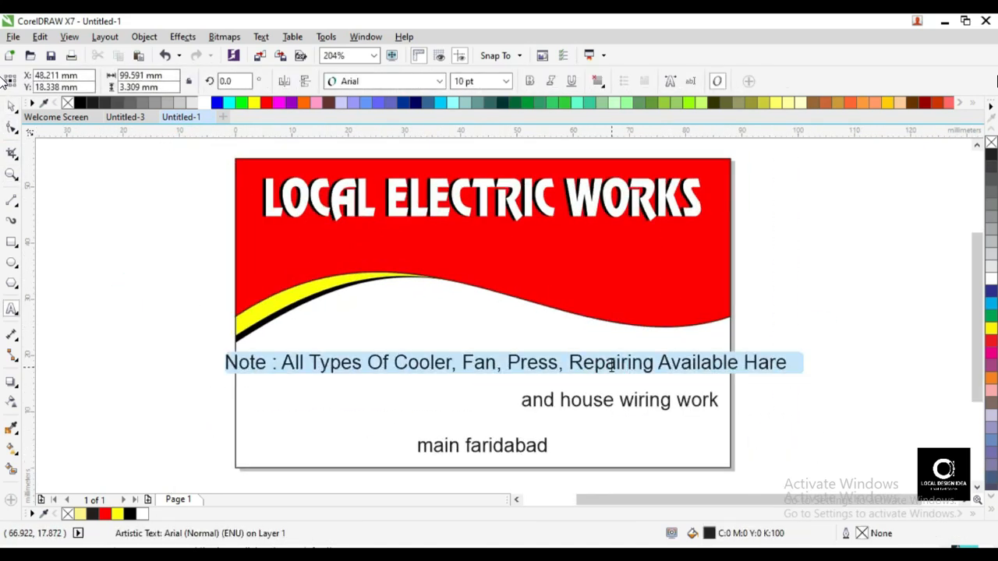
drag(612, 362, 638, 235)
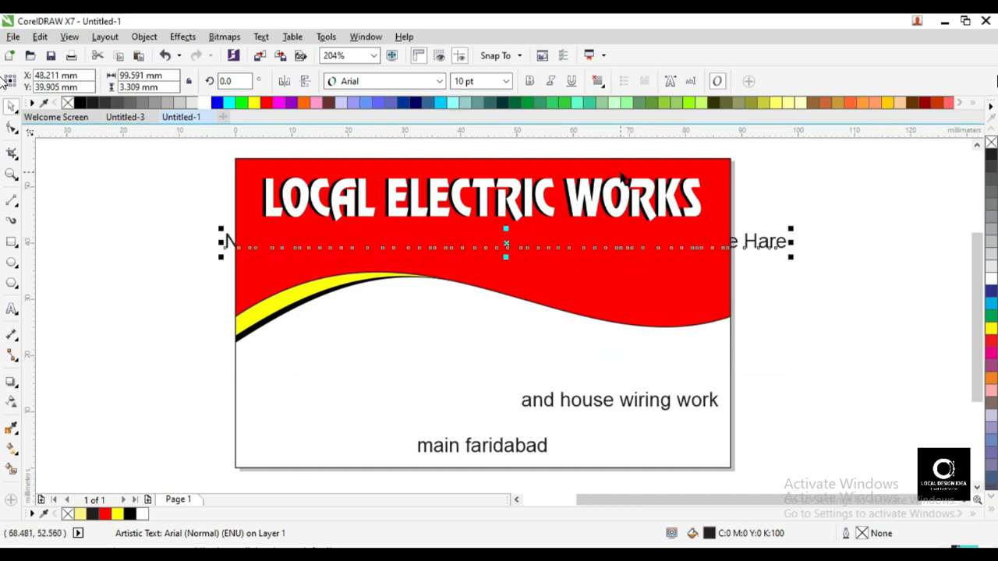
key(shift+Page_Up)
Set the Note line's font to Four C Rahul and centre it horizontally on the red band
click(360, 81)
click(369, 168)
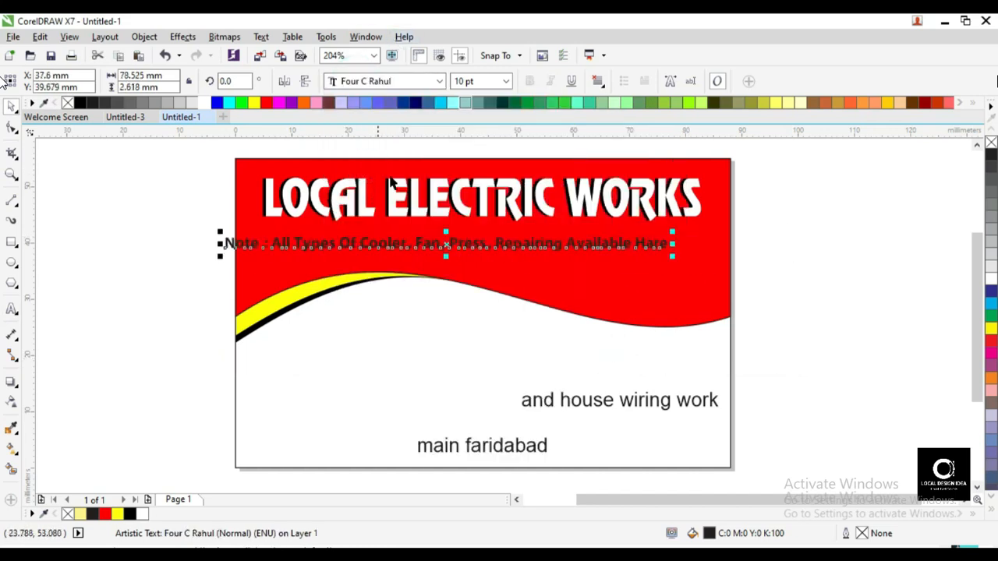
shift+click(546, 267)
key(c)
click(896, 266)
Move the Note line up close beneath the heading and colour it yellow
key(F2)
drag(187, 208, 815, 322)
mouse_move(690, 288)
mouse_down()
mouse_move(690, 275)
mouse_move(690, 283)
mouse_up()
click(254, 103)
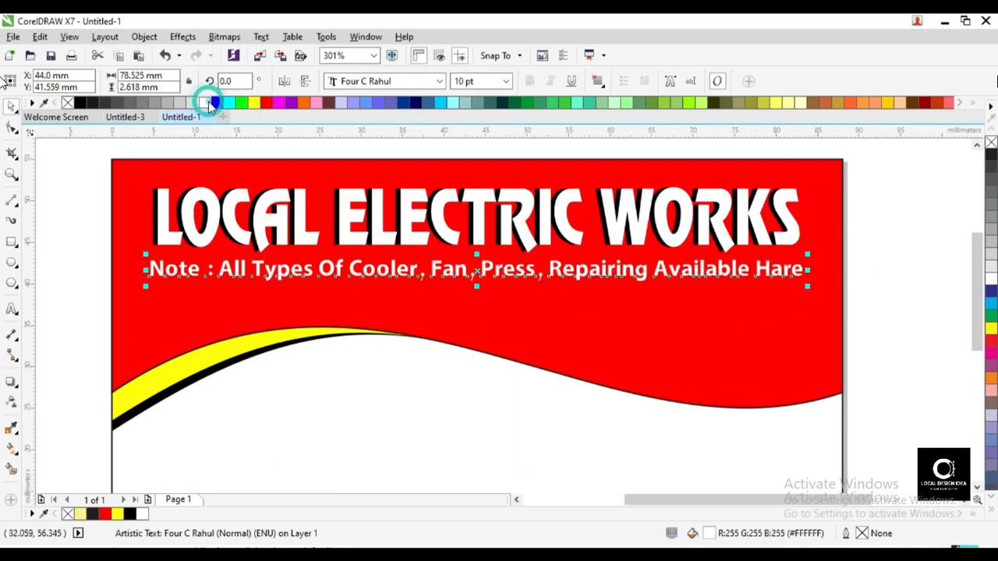
shift+click(676, 298)
click(894, 330)
Stretch the Note line vertically to about 3.2 mm high and nudge it slightly down from the heading
click(699, 277)
key(F2)
drag(416, 258, 596, 339)
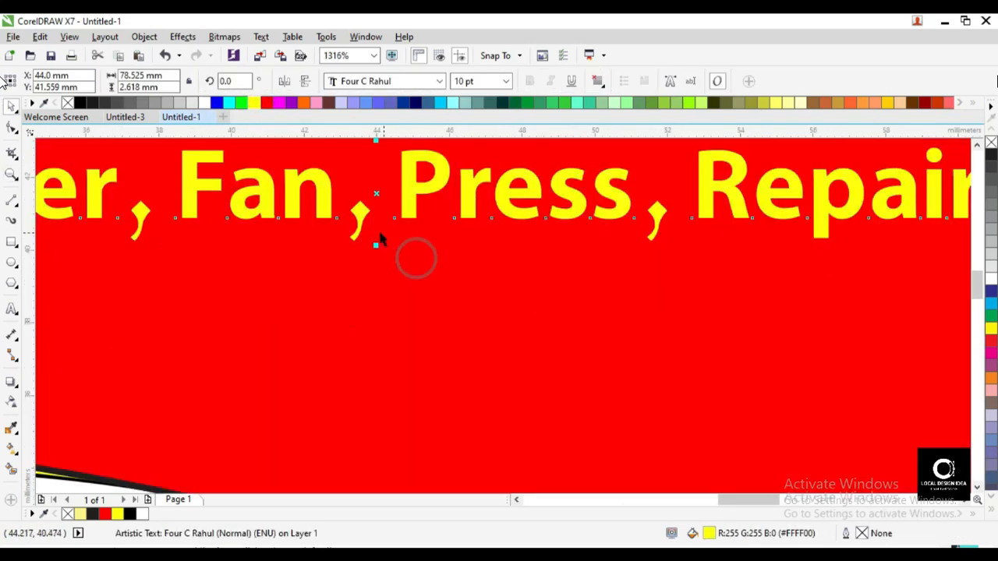
drag(373, 261, 373, 262)
key(F3)
key(Down)
key(Down)
key(Down)
key(Down)
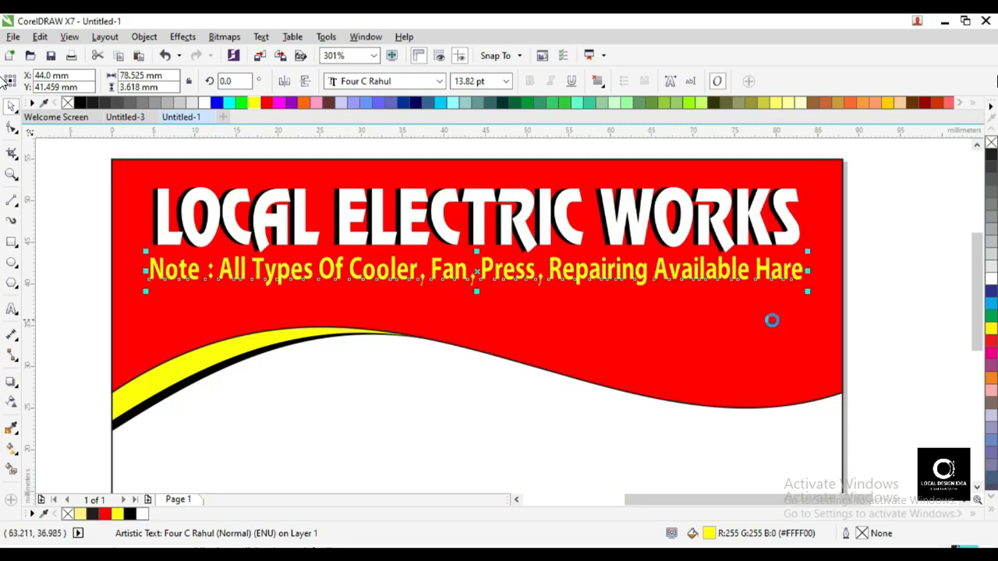
scroll(477, 263, up, 3)
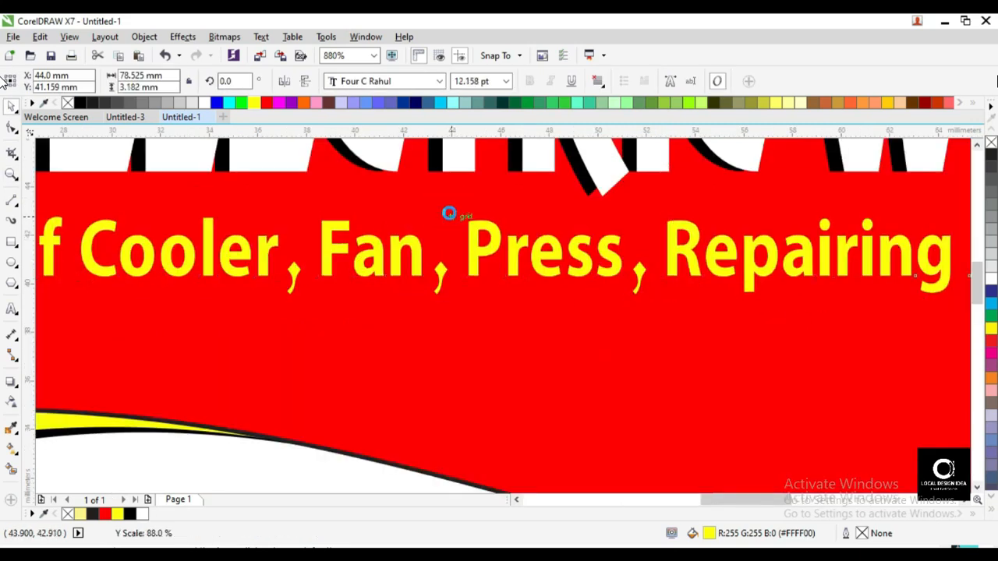
Move the "and house wiring work" line onto the red band below the Note line and set its font to Four C Rahul
scroll(447, 214, down, 4)
click(630, 402)
drag(630, 403, 644, 263)
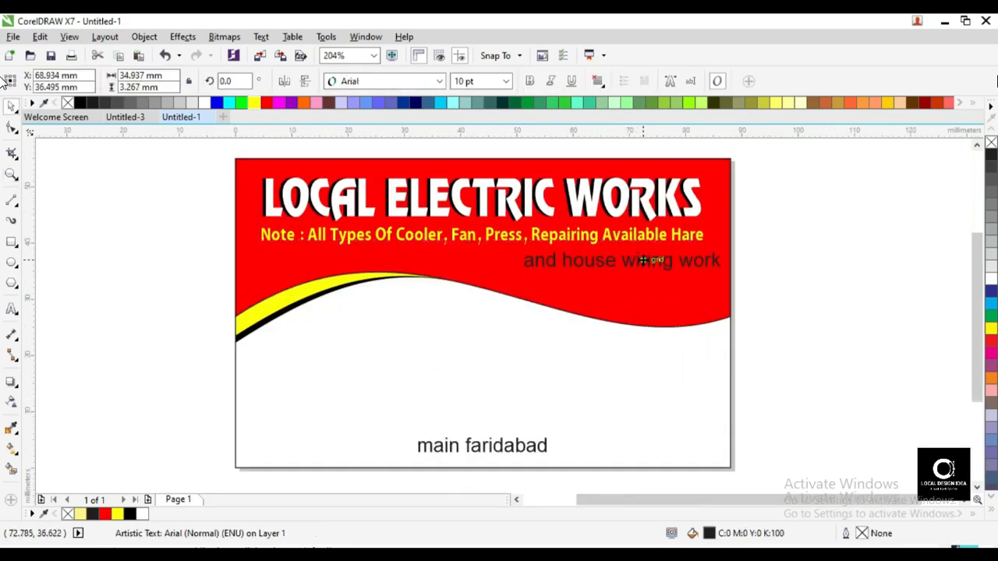
click(439, 81)
click(367, 116)
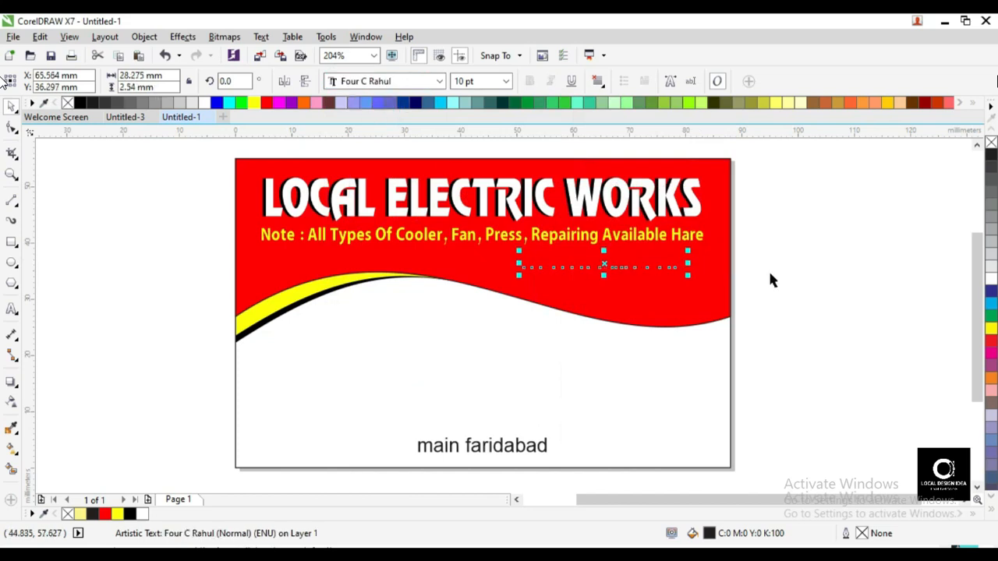
Align the house wiring line to the right edge of the Note line and shift it slightly up
shift+click(666, 233)
key(r)
click(869, 328)
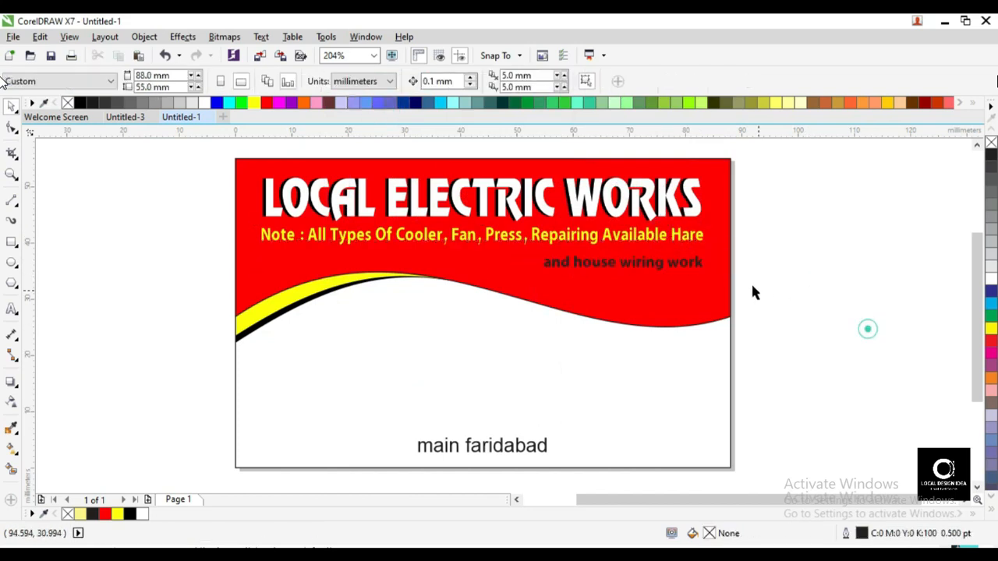
drag(679, 262, 680, 253)
Change the house wiring line to Title Case
double_click(684, 258)
key(ctrl+a)
key(shift+F3)
key(Down)
key(Down)
key(Down)
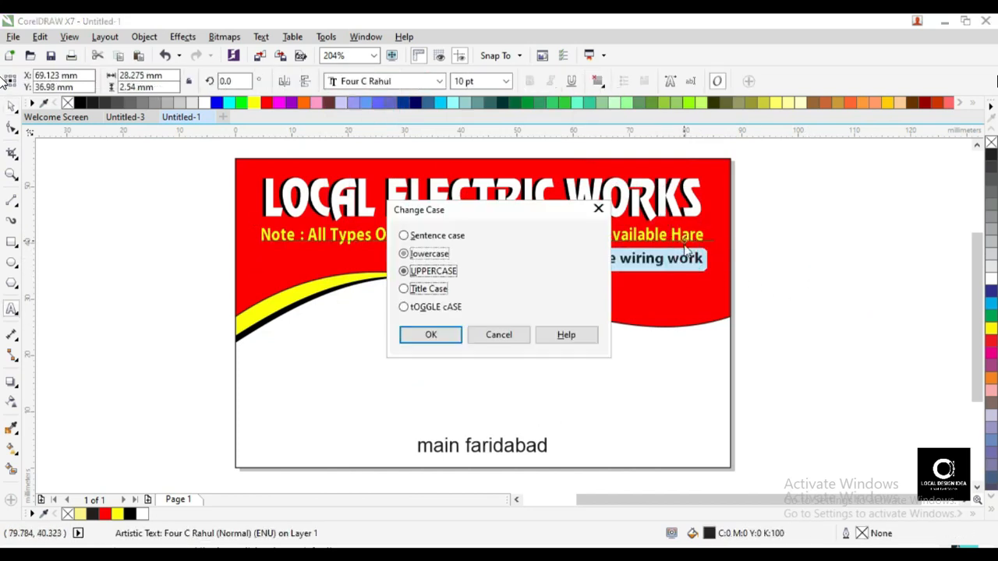
key(Return)
key(ctrl+space)
Right-align the retitled house wiring line with the Note line again and colour it white
shift+click(696, 243)
click(831, 287)
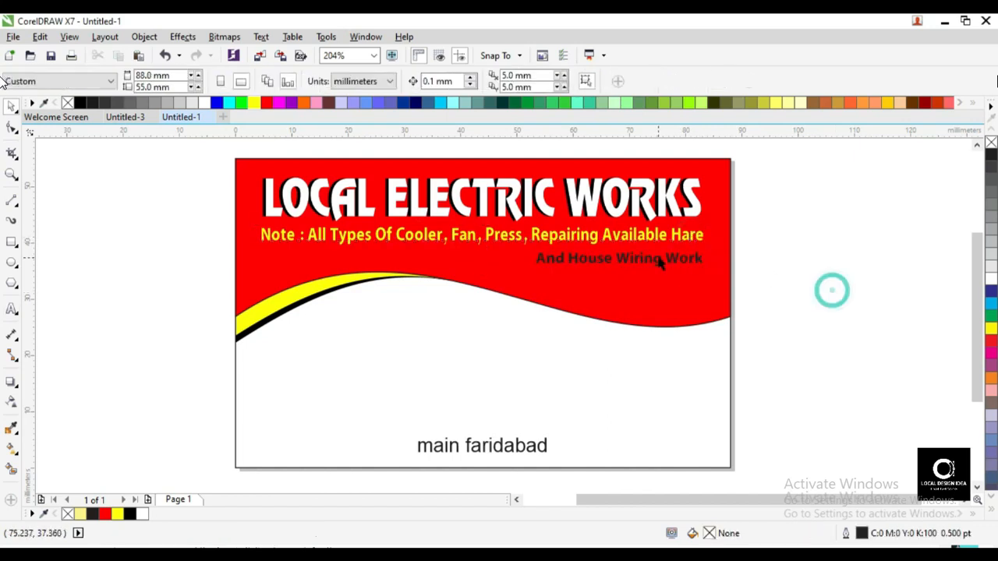
click(670, 259)
click(206, 104)
click(180, 289)
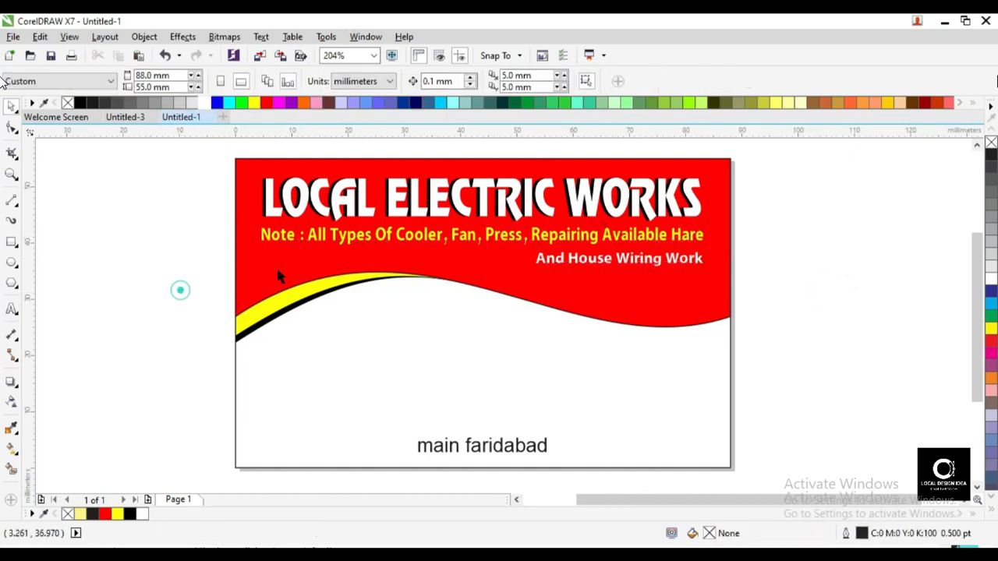
Fill the card's background rectangle with green
click(273, 267)
drag(138, 219, 483, 330)
scroll(505, 205, down, 1)
scroll(293, 270, down, 4)
click(335, 305)
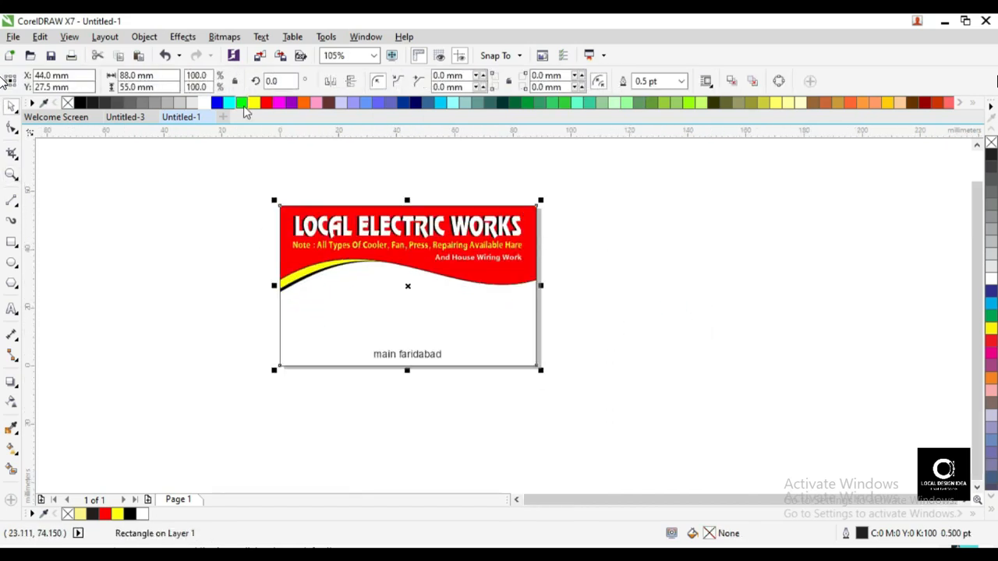
click(242, 103)
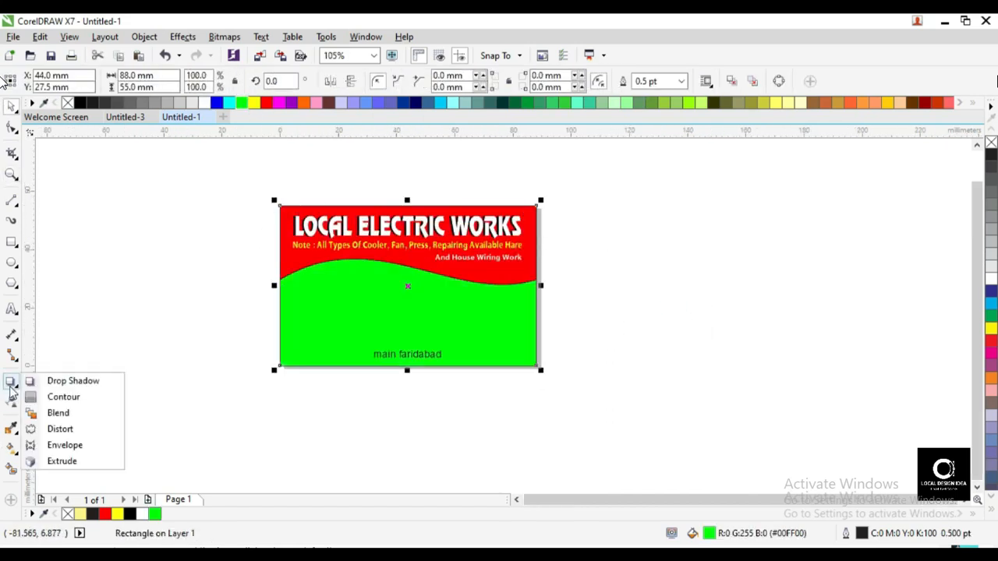
click(281, 418)
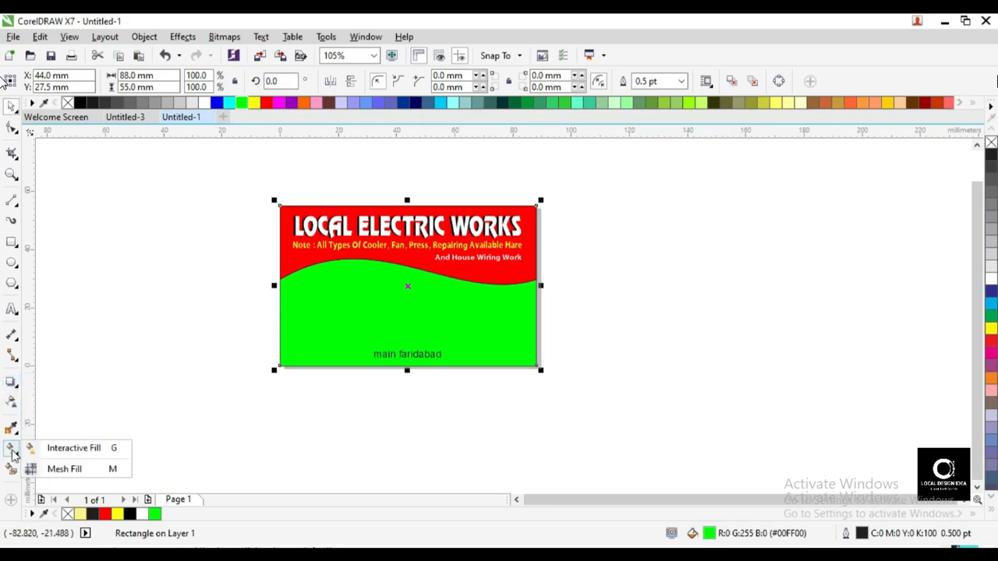
Apply a vertical linear fountain fill to the background rectangle, fading from green below the card to white under the wave
key(g)
drag(405, 173, 430, 302)
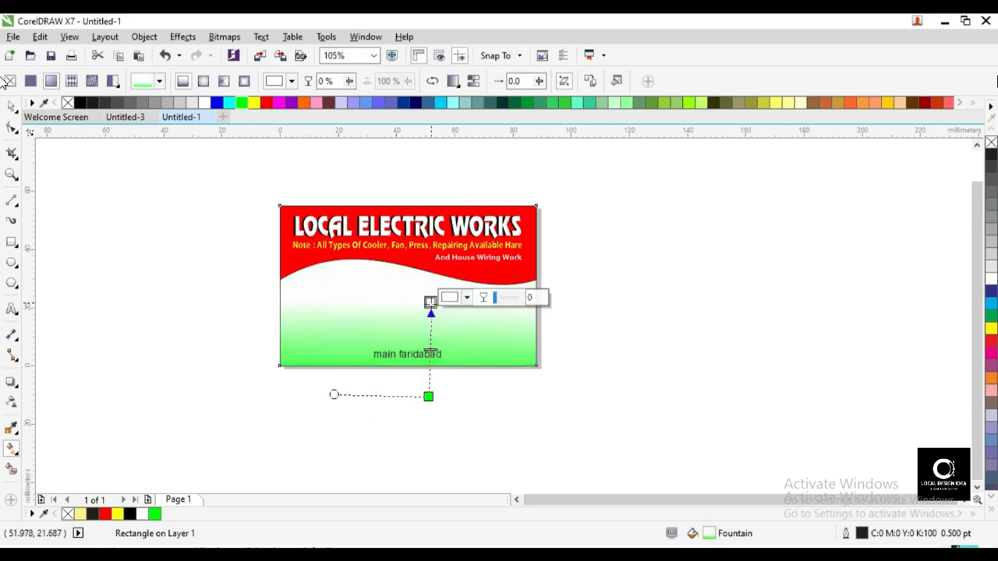
drag(428, 399, 426, 425)
drag(430, 303, 430, 292)
key(space)
click(579, 291)
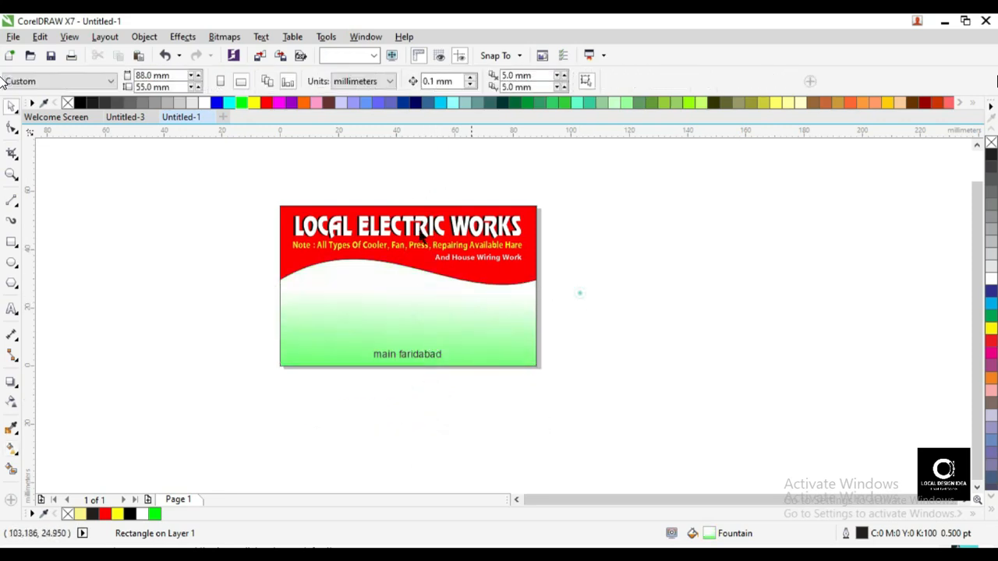
Change the "main faridabad" line to Title Case
key(F2)
drag(127, 148, 622, 391)
double_click(549, 441)
key(ctrl+a)
key(shift+F3)
key(t)
key(Return)
key(ctrl+space)
key(F3)
click(217, 258)
Copy the group of appliance pictures, brand logos and icons from the Untitled-3 document
click(129, 118)
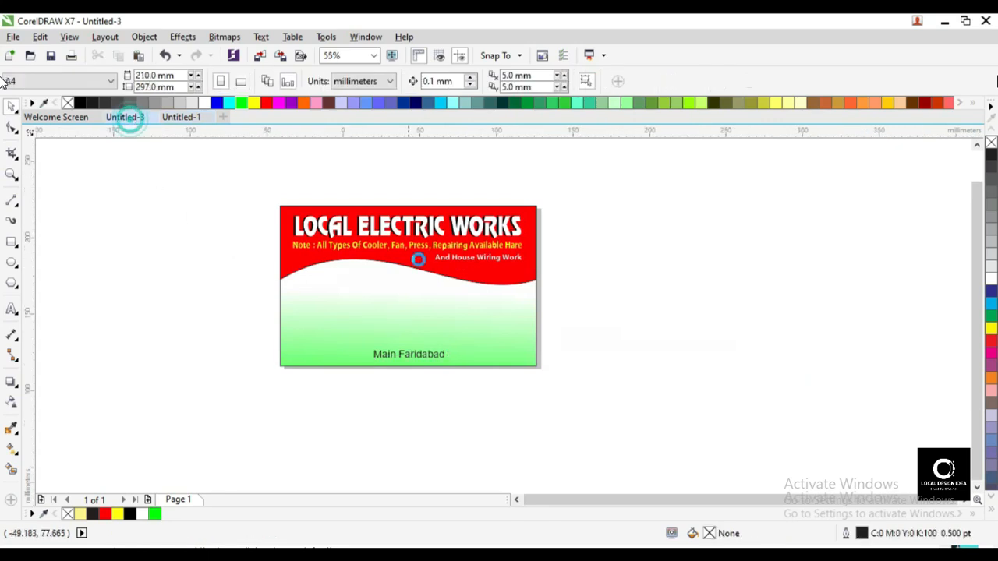
click(404, 275)
key(F2)
drag(350, 198, 798, 510)
key(space)
right_click(673, 265)
click(712, 271)
click(792, 258)
key(ctrl+a)
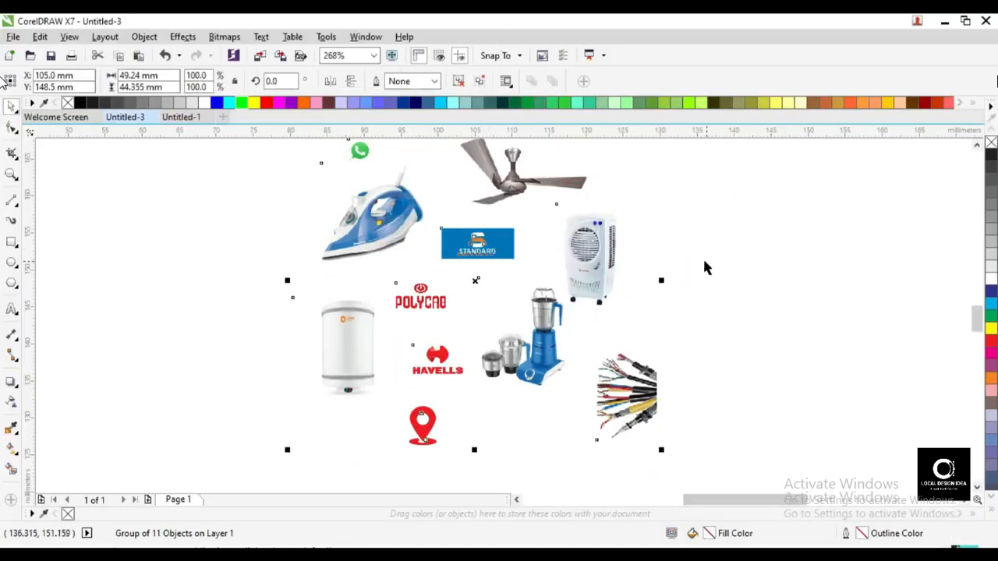
right_click(514, 243)
click(555, 343)
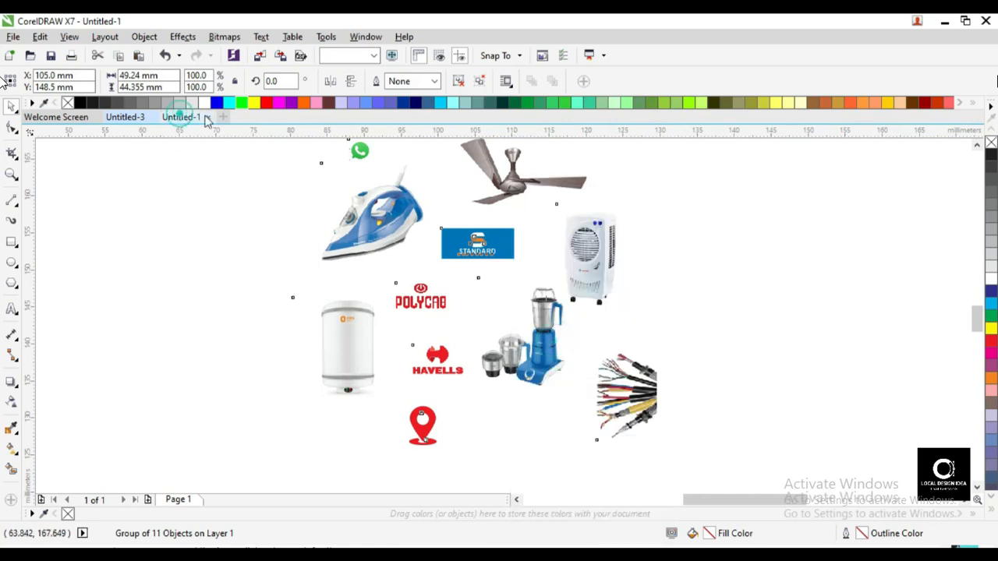
Paste the pictures group into the Untitled-1 card document and move it off the card, beside its right edge
click(182, 117)
key(ctrl+v)
scroll(624, 350, down, 1)
key(z)
drag(284, 236, 703, 427)
key(space)
drag(495, 256, 813, 281)
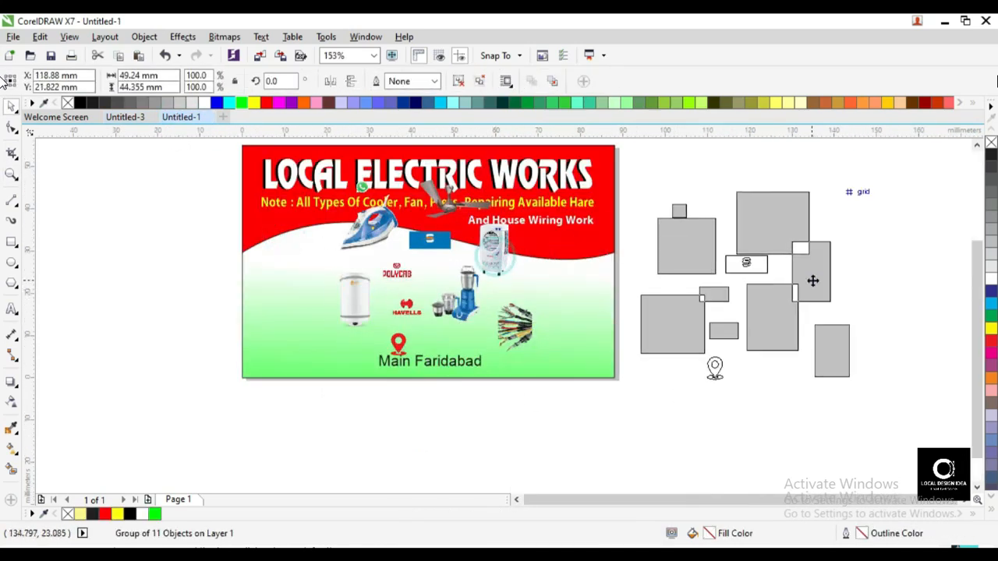
Ungroup the pasted pictures and move the WhatsApp icon apart from the others
click(459, 81)
click(640, 164)
drag(679, 215, 846, 179)
click(699, 256)
Move the title, Note line and house wiring line slightly down within the red header
drag(434, 198, 620, 235)
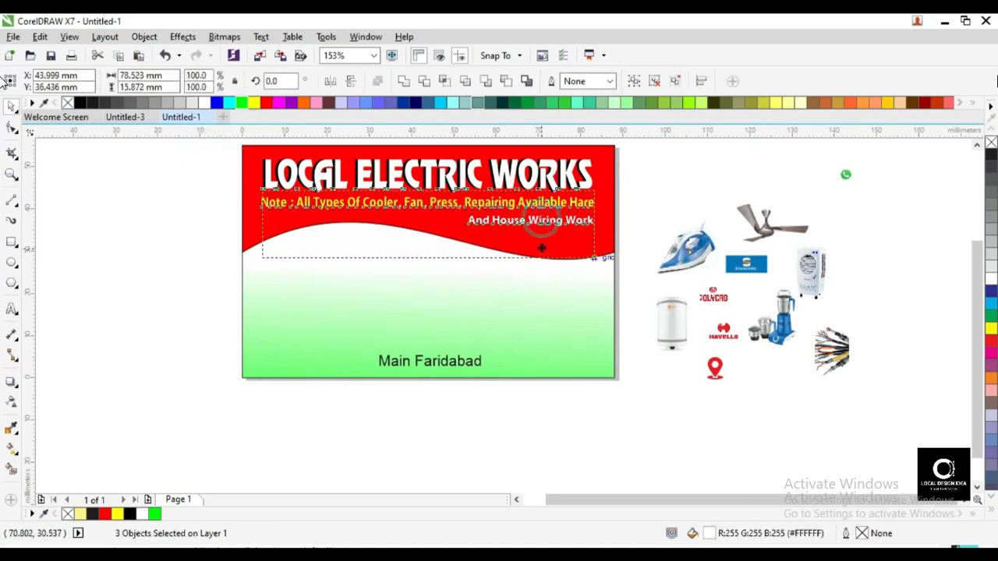
drag(542, 248, 548, 233)
click(668, 183)
Lower the header's wave shapes by about 5 mm beneath the text lines
drag(170, 195, 502, 282)
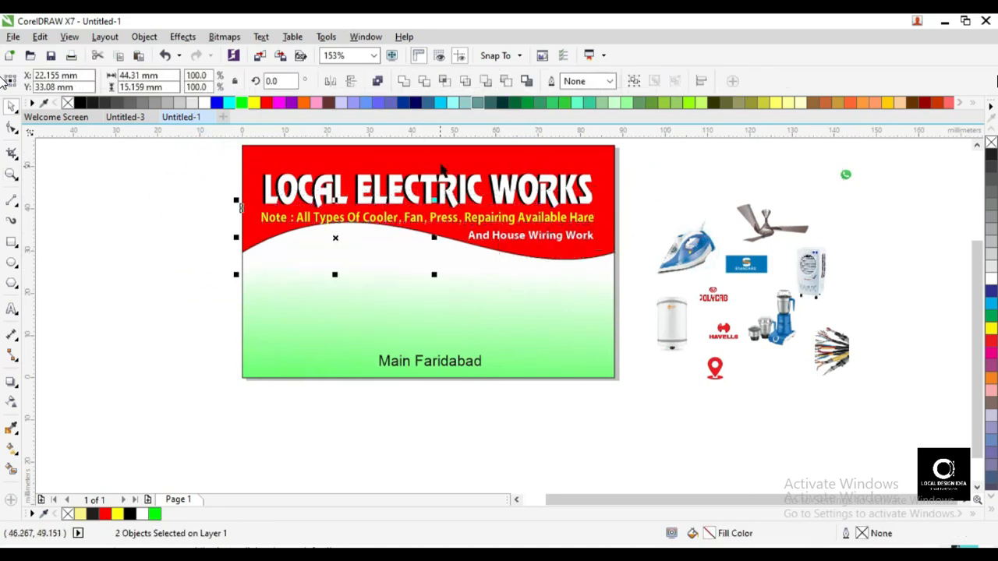
drag(430, 273, 428, 294)
click(598, 370)
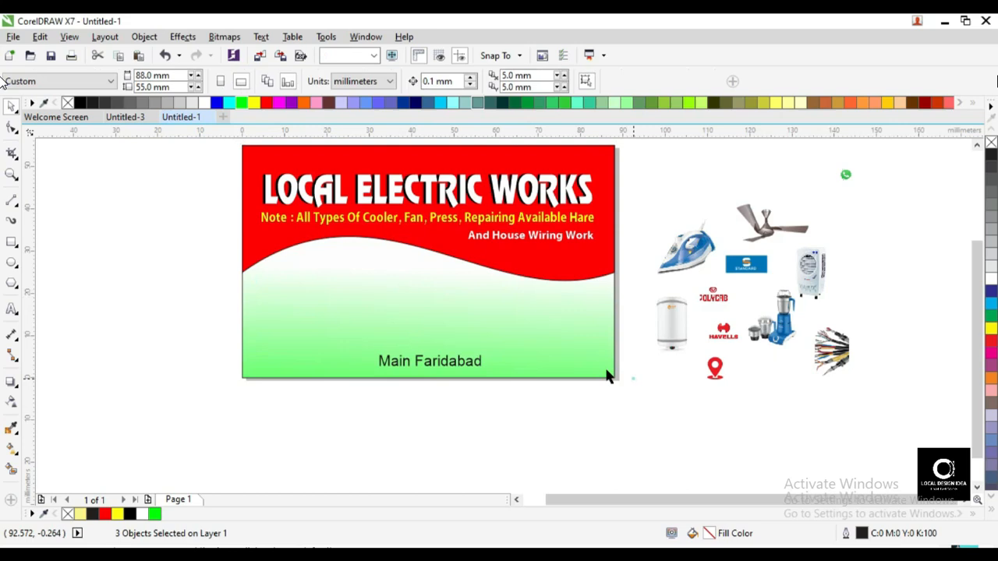
Place the WhatsApp icon in the red header just above the start of the LOCAL ELECTRIC WORKS title
click(681, 178)
key(z)
key(F3)
drag(265, 200, 668, 328)
key(F3)
drag(272, 218, 764, 336)
drag(808, 273, 209, 259)
key(F2)
drag(120, 220, 632, 379)
click(513, 284)
drag(505, 261, 505, 273)
click(458, 183)
key(z)
drag(117, 187, 459, 359)
key(space)
drag(314, 253, 340, 278)
Add a placeholder phone number as artistic text near the WhatsApp icon and set its size to 9 pt
click(11, 308)
click(153, 303)
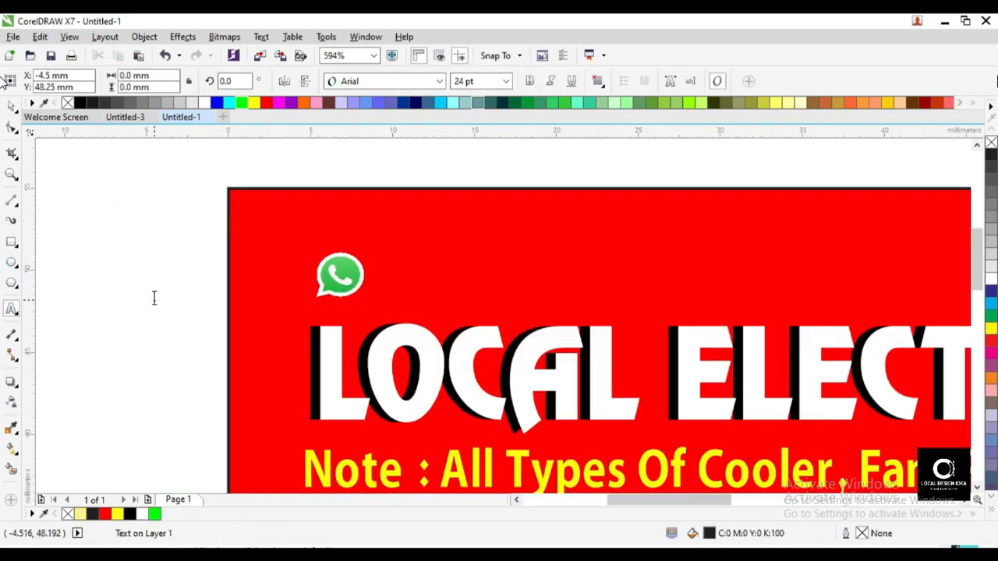
text(00000cccc)
key(BackSpace)
key(BackSpace)
key(BackSpace)
text(xxxx)
key(ctrl+space)
text(9)
key(Return)
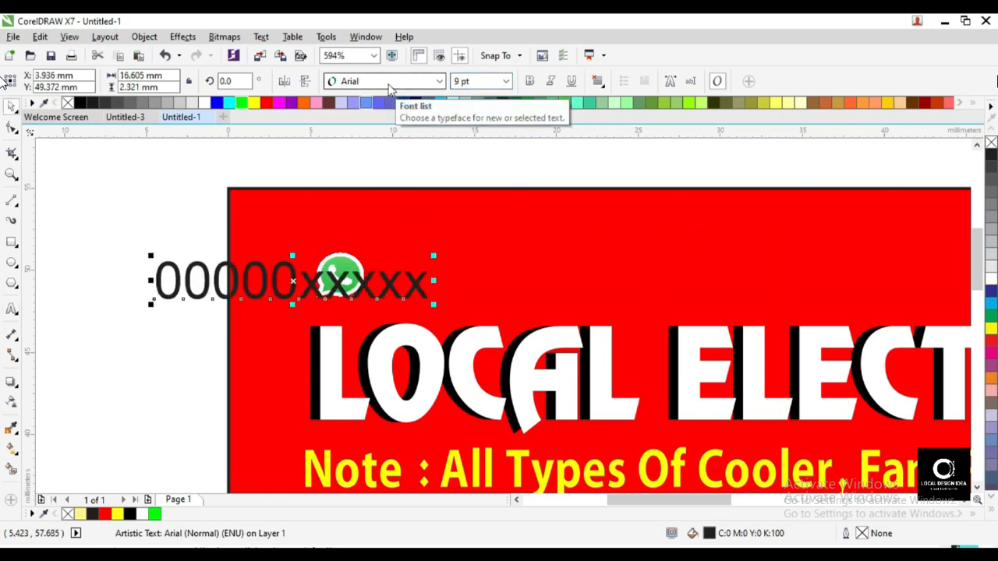
Set the phone number's font to Calibri
click(389, 84)
text(Cal)
key(Down)
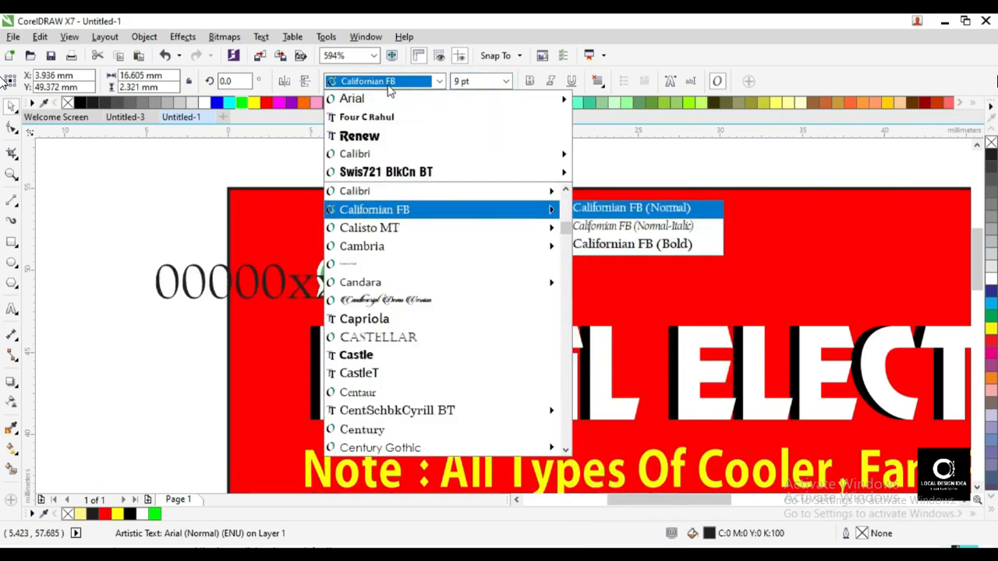
mouse_move(476, 190)
click(628, 262)
Place the phone number right beside the WhatsApp icon, centre-align the two vertically and colour the number black
drag(241, 281, 458, 285)
shift+click(337, 276)
key(e)
click(80, 103)
click(145, 246)
Duplicate the phone number directly above itself and replace the copy's text with the contact's name
drag(452, 269, 453, 223)
right_click(453, 223)
click(471, 223)
double_click(471, 223)
text(local km)
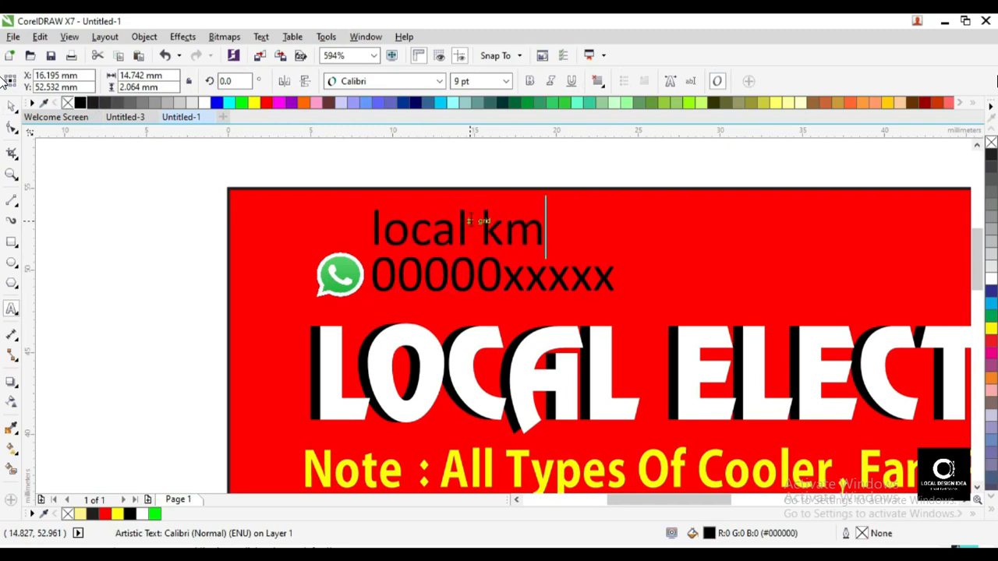
Change the contact name to Title Case and left-align it with the WhatsApp icon
key(ctrl+a)
key(shift+F3)
key(Down)
key(Down)
key(Down)
key(Return)
key(ctrl+space)
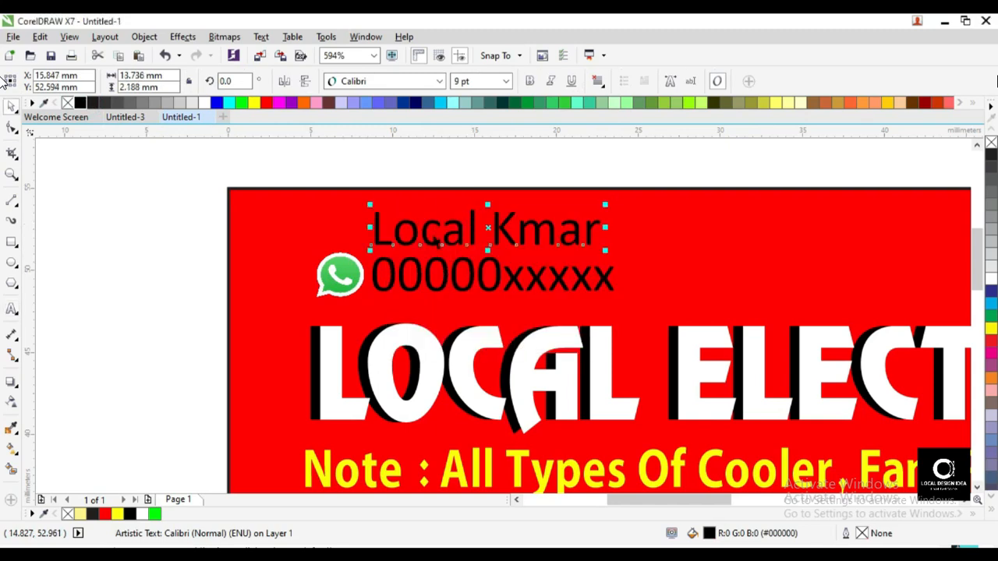
shift+click(341, 277)
key(l)
Colour the contact name white and the phone number yellow
drag(148, 163, 669, 306)
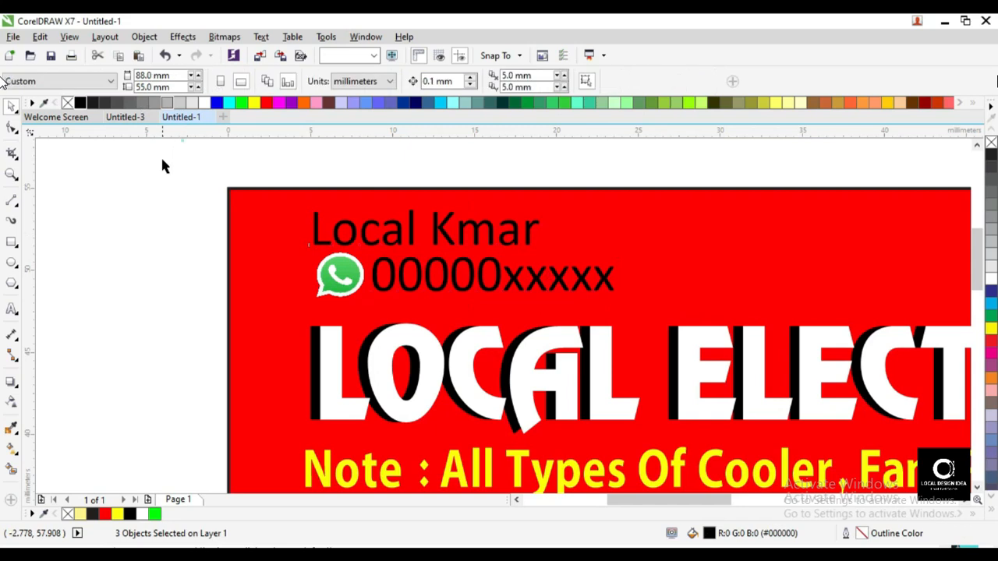
drag(173, 143, 604, 258)
click(204, 102)
key(Escape)
click(530, 276)
click(253, 103)
Make the contact name bold
click(427, 226)
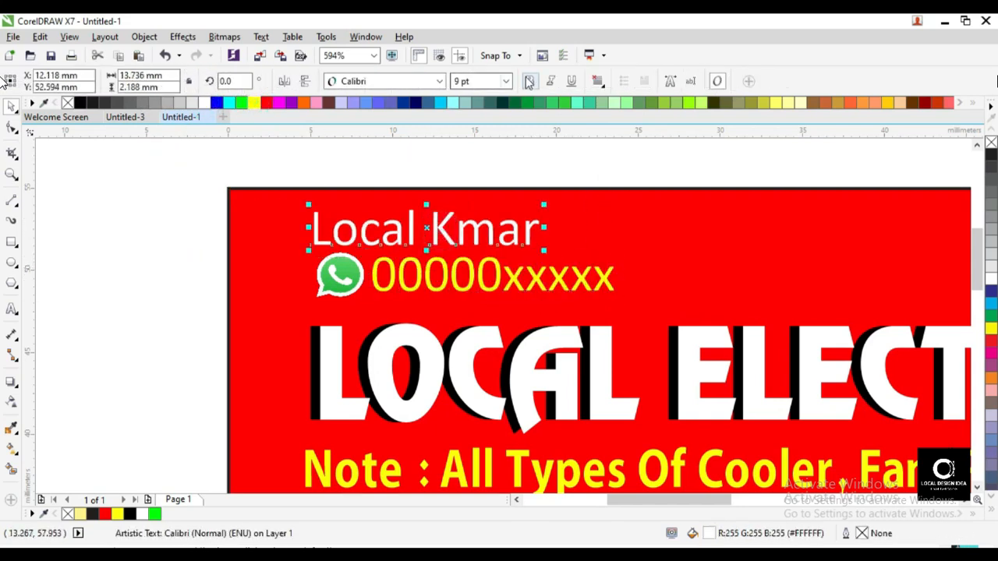
key(ctrl+b)
shift+click(341, 275)
click(465, 183)
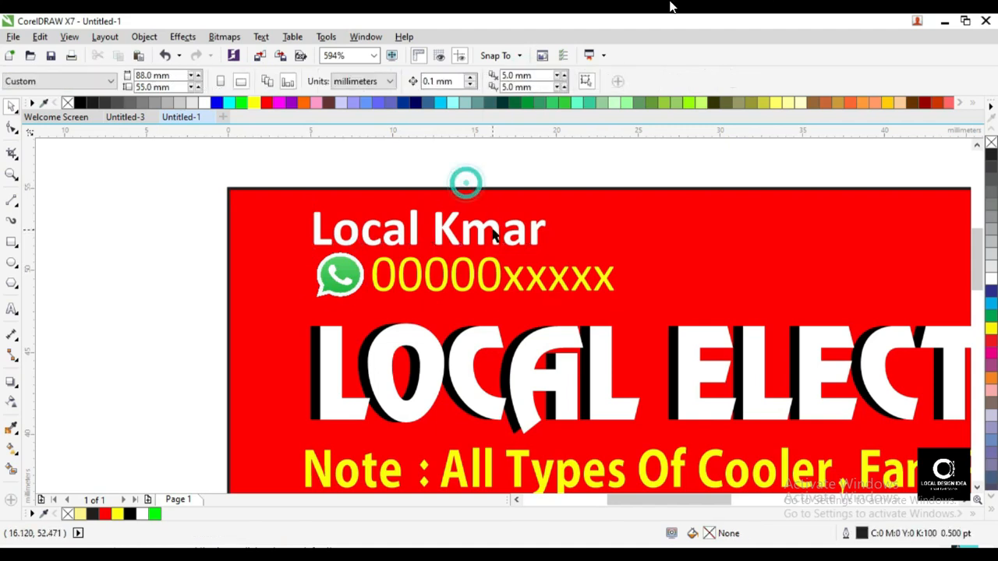
click(493, 220)
click(332, 156)
Copy the contact name, WhatsApp icon and phone number to the opposite end of the header, above the title's end
key(F2)
key(F4)
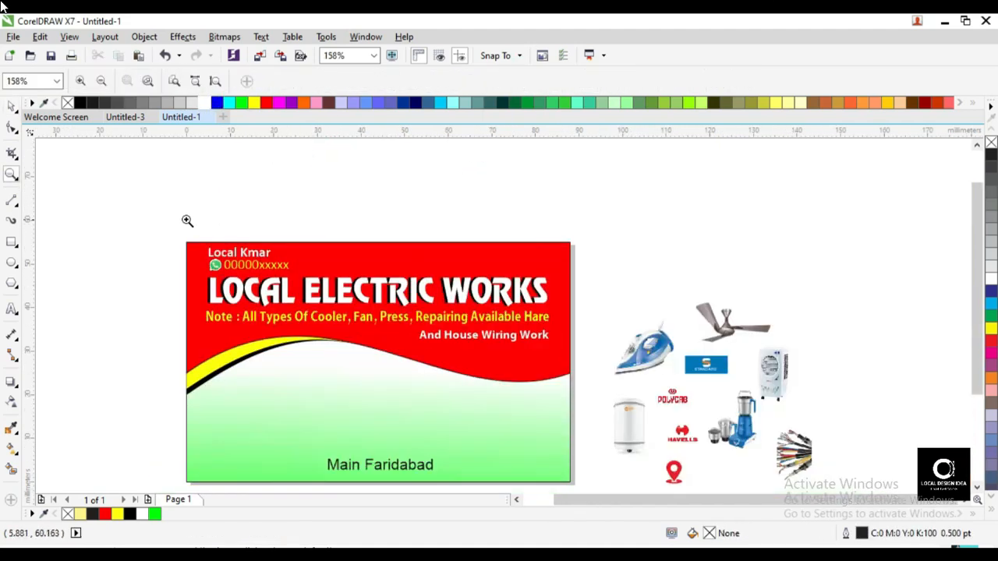
drag(133, 228, 768, 346)
drag(92, 233, 648, 286)
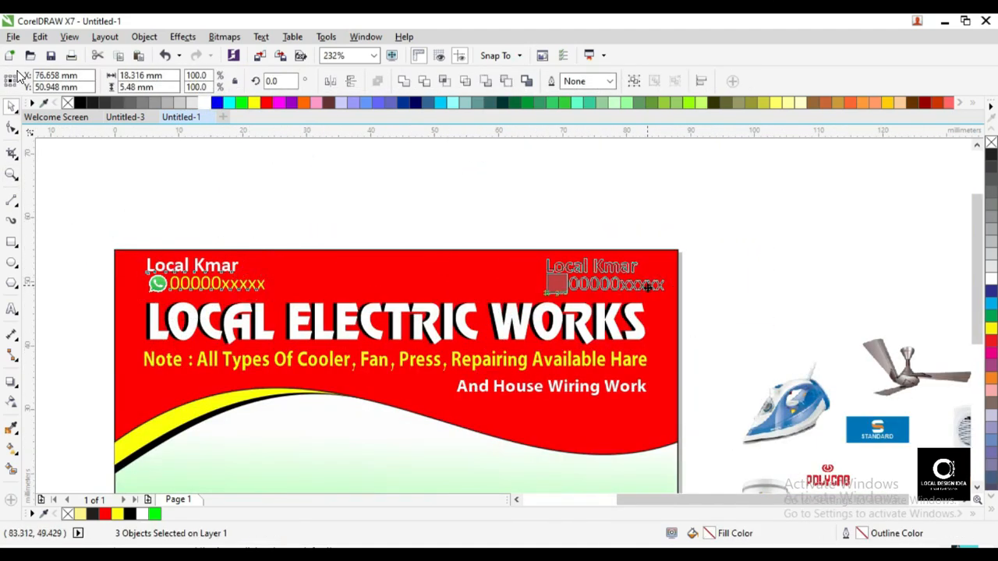
Reshape the red header's curve so the wave's left crest sits about 2 mm lower
key(F4)
drag(120, 216, 611, 368)
key(F2)
drag(126, 240, 617, 371)
key(F3)
key(F3)
key(F2)
drag(285, 263, 613, 369)
click(874, 239)
click(753, 283)
key(F10)
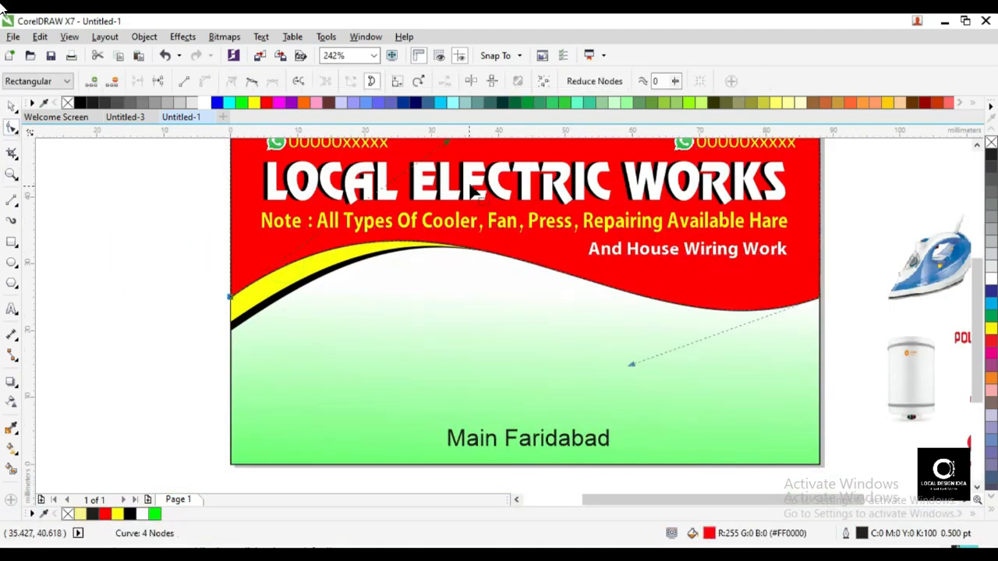
drag(449, 145, 445, 173)
click(102, 223)
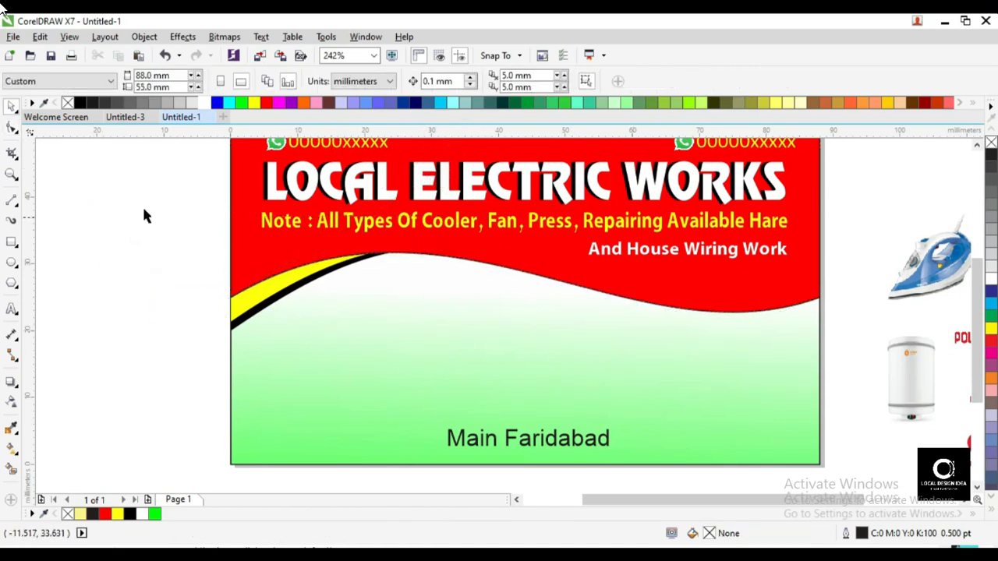
Move the yellow and black wave bands down about 2 mm so they show below the red curve
drag(142, 171, 460, 340)
drag(378, 271, 496, 343)
key(F3)
click(448, 300)
key(F2)
key(F4)
drag(396, 237, 569, 356)
drag(292, 236, 756, 504)
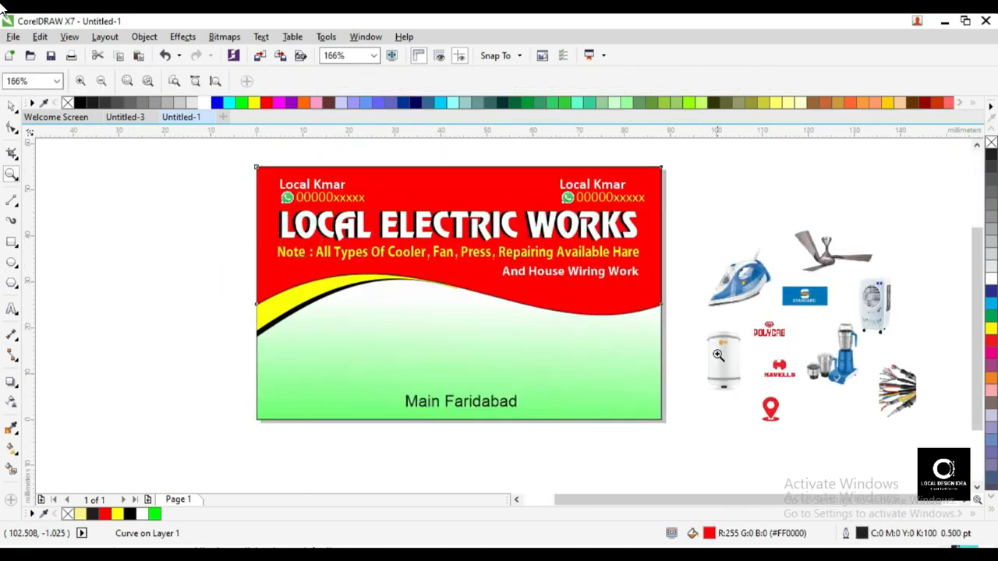
Place the water heater picture in the card's lower-left green area
key(space)
click(731, 270)
click(907, 312)
click(726, 352)
drag(726, 352, 292, 354)
Move the location pin in front of "Main Faridabad", scale it to 57.4% and centre-align it vertically with the text
click(743, 378)
drag(771, 407, 337, 398)
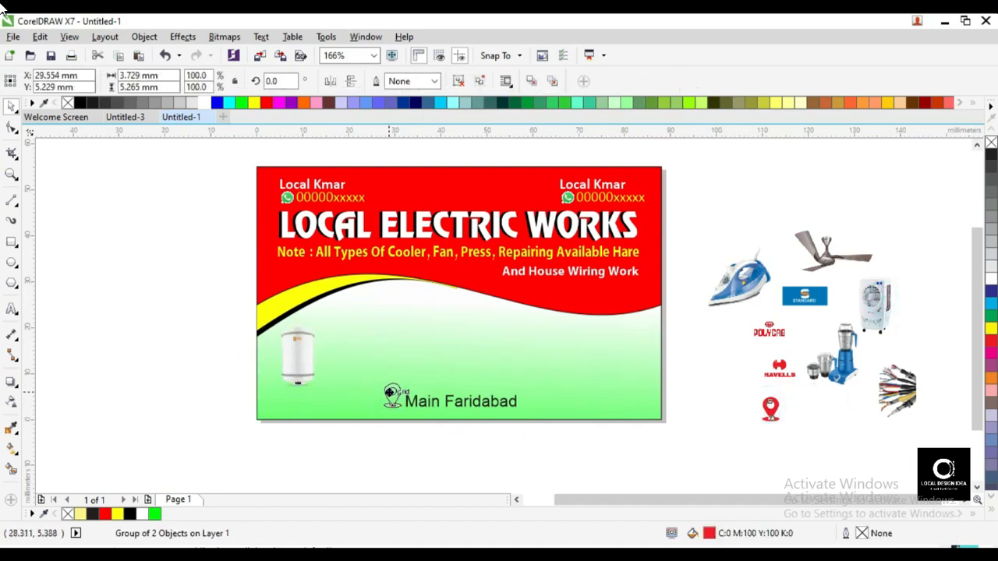
scroll(420, 397, up, 4)
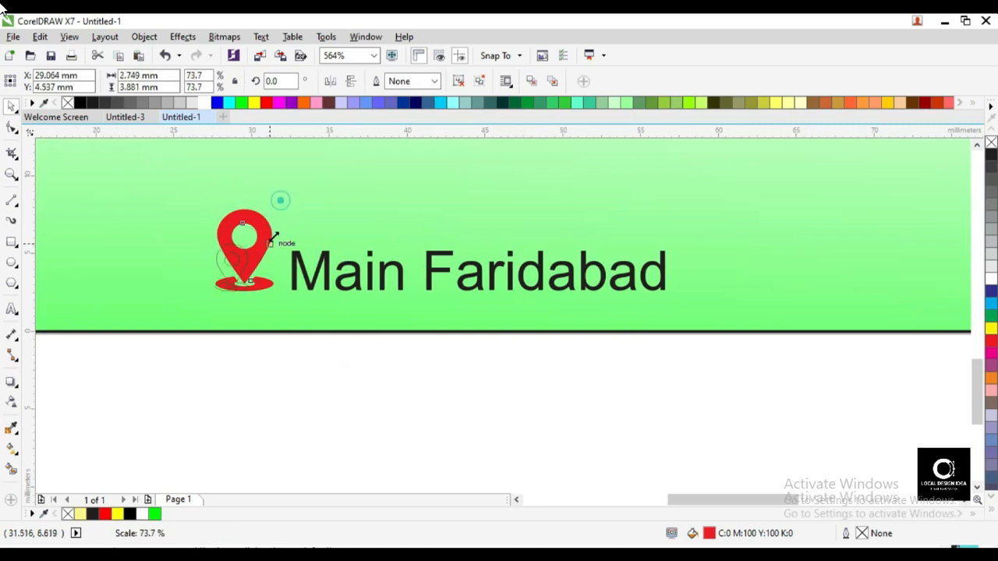
shift+click(293, 270)
key(e)
click(295, 374)
drag(227, 255, 249, 256)
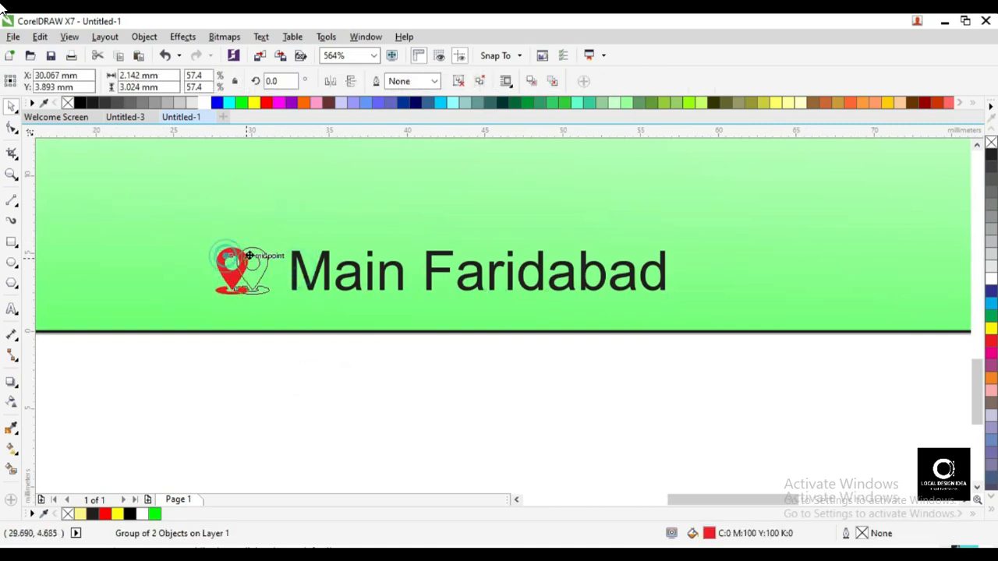
Centre the location pin and "Main Faridabad" text together across the card's width
shift+click(328, 263)
scroll(607, 392, down, 5)
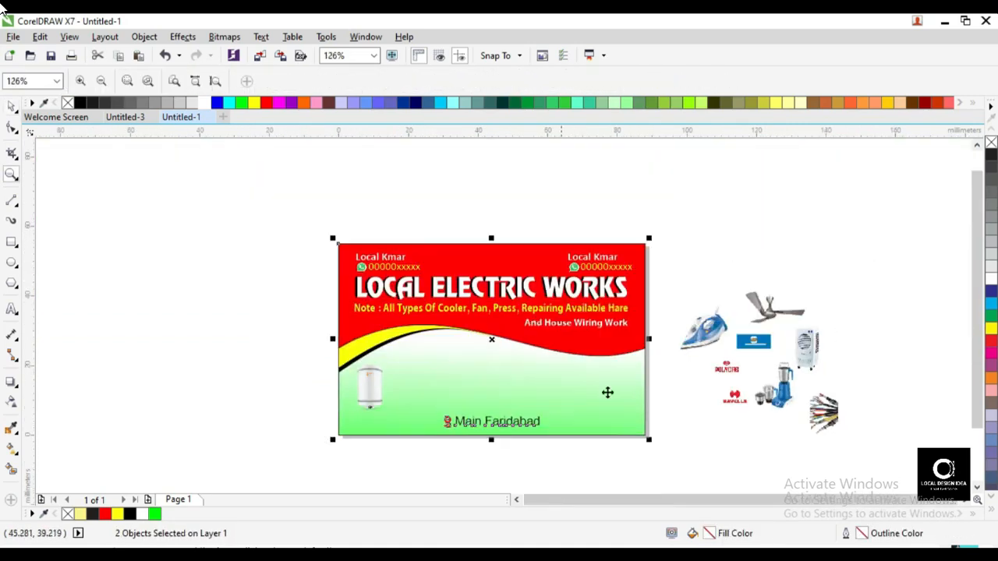
drag(505, 367, 752, 463)
click(764, 434)
click(919, 314)
Place the iron, air cooler, ceiling fan and mixer grinder pictures across the green area beneath the wave
drag(833, 288, 473, 368)
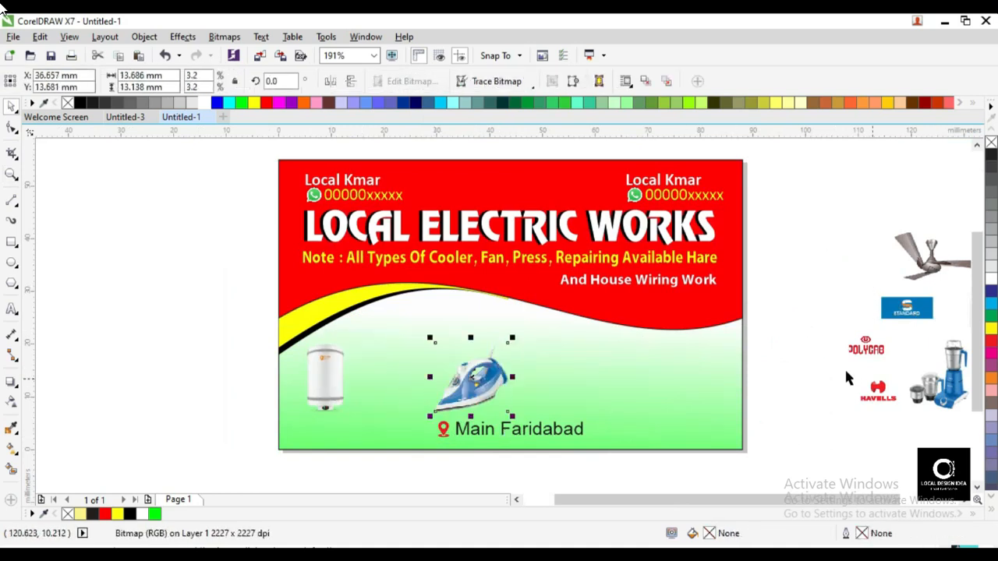
scroll(844, 368, down, 2)
scroll(887, 367, up, 1)
drag(886, 361, 361, 413)
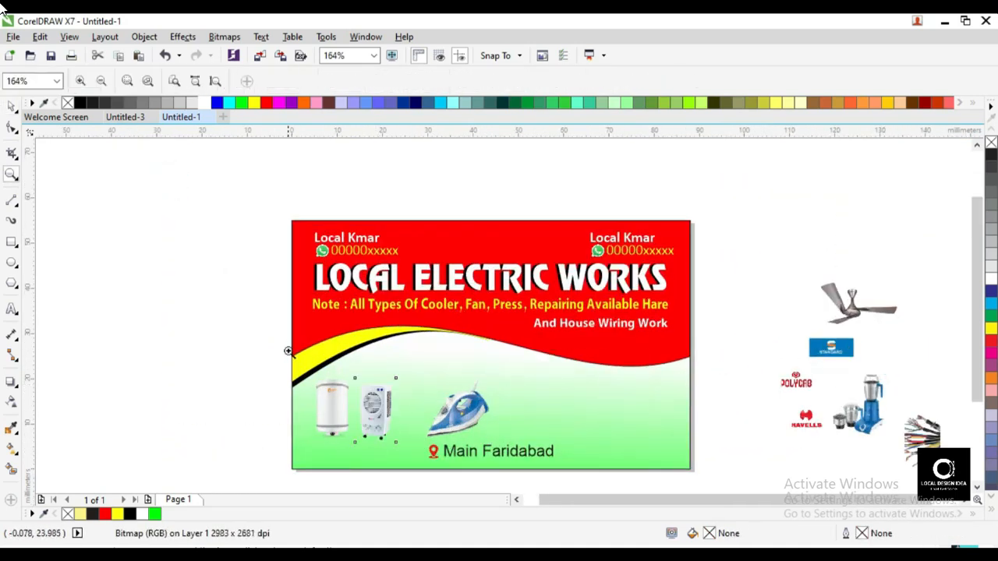
key(z)
key(space)
drag(858, 304, 439, 367)
drag(860, 403, 539, 399)
Rotate the cables picture 90 degrees onto the card's lower-right edge and PowerClip it inside the background rectangle
drag(759, 431, 740, 222)
drag(774, 263, 686, 416)
right_click(678, 385)
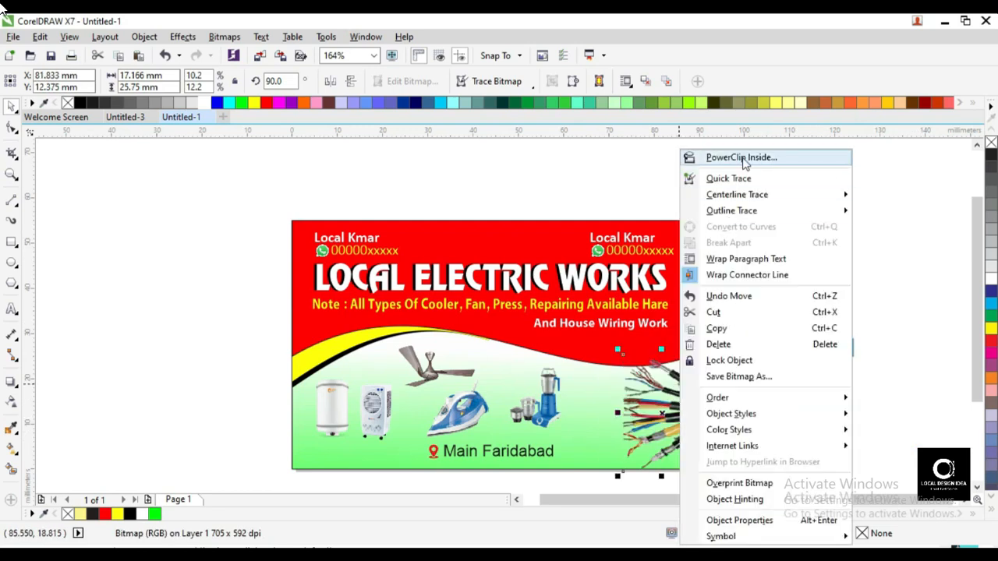
click(739, 156)
click(597, 414)
click(419, 199)
click(595, 416)
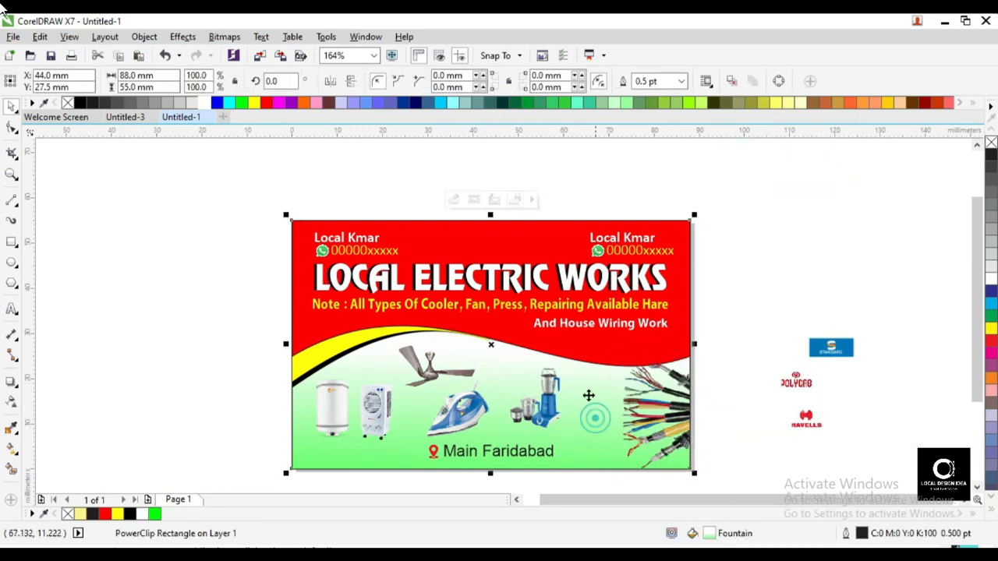
Shrink the cables picture slightly and reposition it inside its PowerClip frame at the card's lower-right edge
click(468, 194)
drag(619, 350, 624, 356)
drag(677, 396, 677, 394)
click(740, 334)
Move the Polycab and Havells logos above the Standard logo in the empty area beside the card
drag(795, 381, 768, 322)
drag(806, 419, 819, 274)
click(141, 341)
Draw a rectangle about 10 x 6 mm between the mixer grinder and the cables
key(F6)
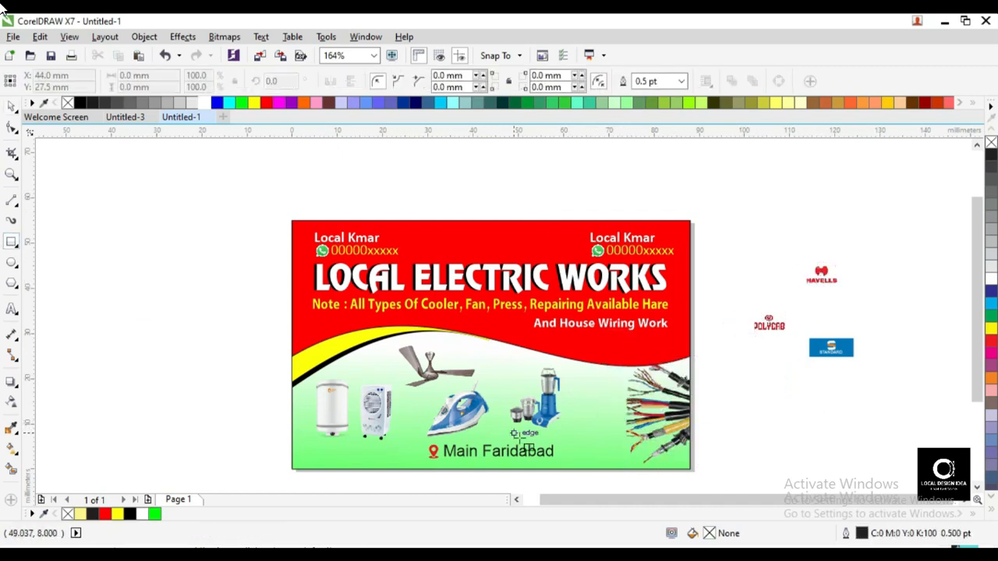
drag(571, 375, 612, 401)
key(F2)
drag(517, 351, 662, 464)
key(space)
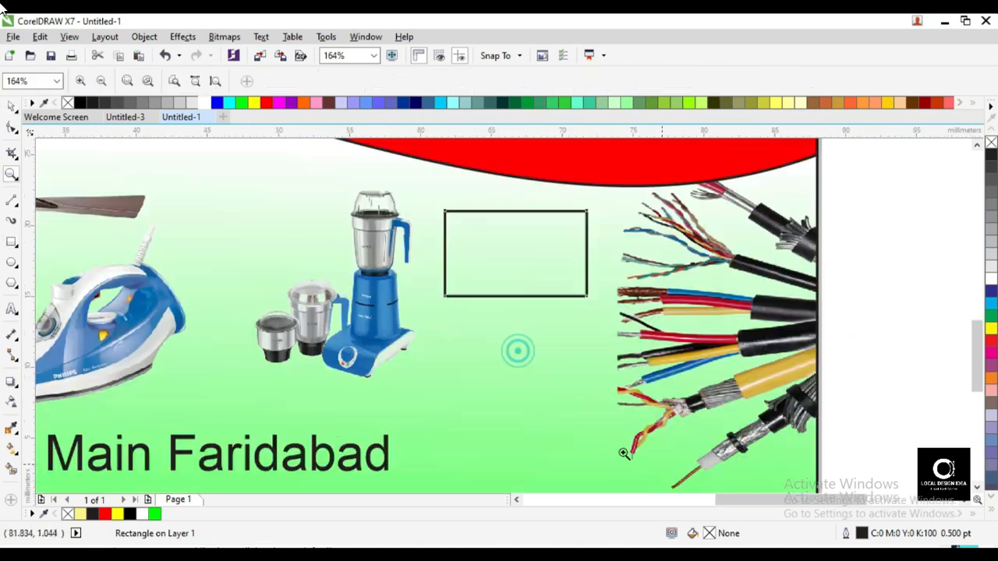
Duplicate the rectangle twice straight below the original and distribute the three rectangles evenly in the vertical direction
drag(519, 207, 512, 357)
right_click(512, 356)
right_click(515, 392)
drag(516, 293, 521, 456)
shift+click(504, 336)
shift+click(506, 298)
shift+click(508, 293)
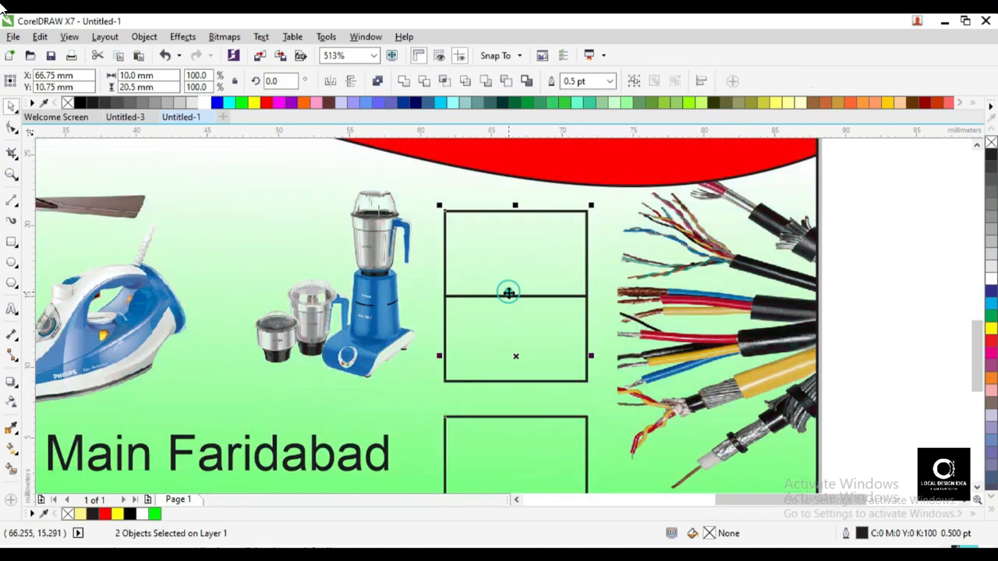
key(shift+a)
Reduce each rectangle's height to about 5.4 mm and tighten the stack to about 18.5 mm overall
key(F2)
key(F3)
key(F2)
drag(383, 335, 650, 495)
drag(643, 314, 646, 302)
drag(648, 395, 650, 377)
drag(657, 310, 658, 319)
key(F3)
Fill the three stacked rectangles with white
key(F2)
drag(405, 247, 887, 451)
key(space)
click(789, 392)
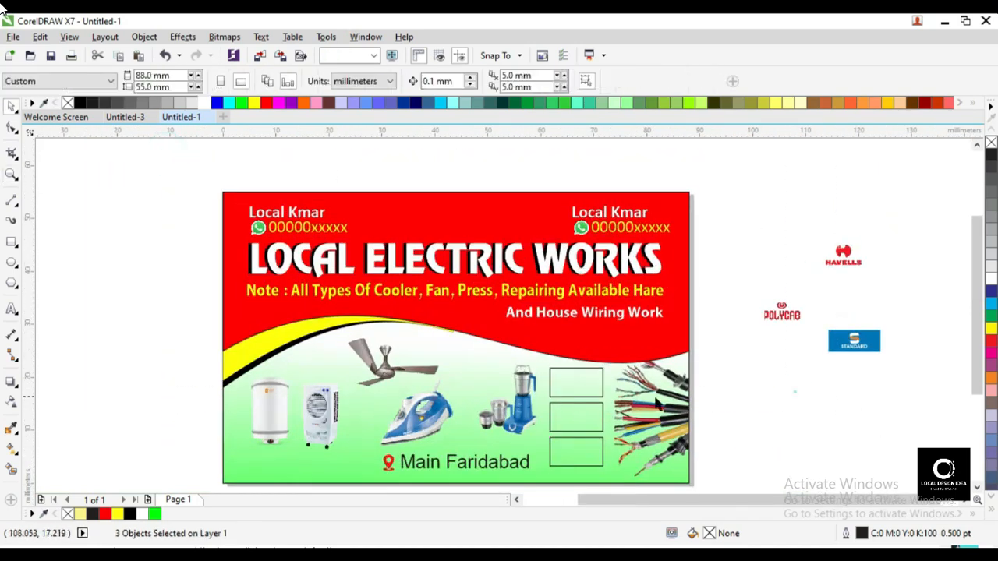
click(575, 383)
shift+click(571, 413)
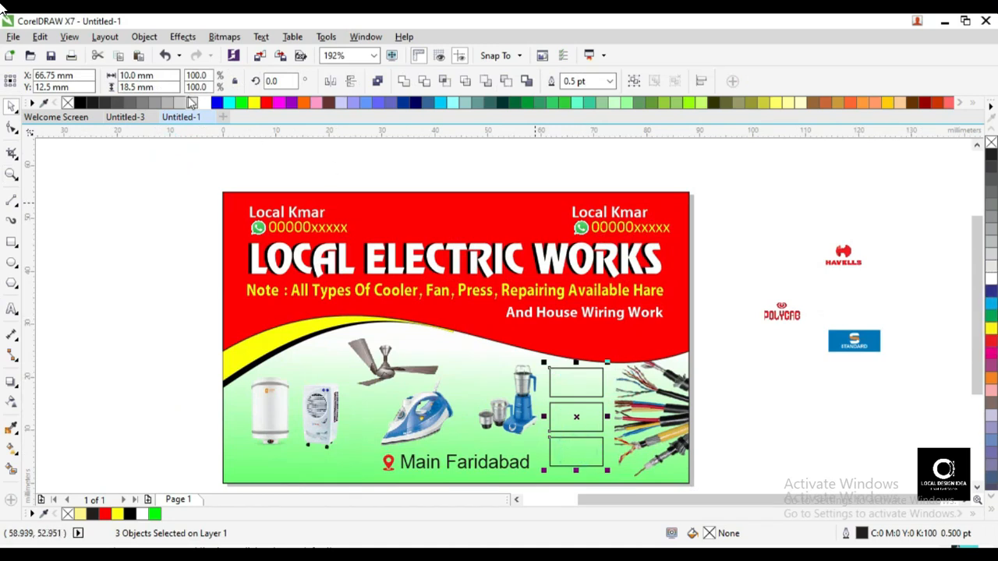
key(Escape)
PowerClip the Havells logo inside the middle white rectangle and the Polycab logo inside the upper one
right_click(842, 263)
click(728, 157)
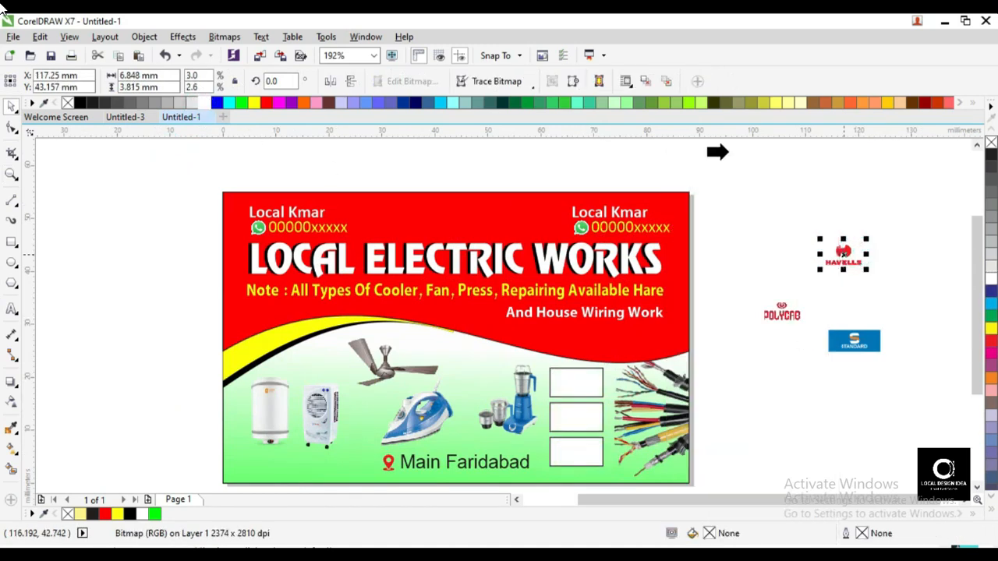
click(567, 412)
right_click(795, 314)
click(853, 160)
click(575, 383)
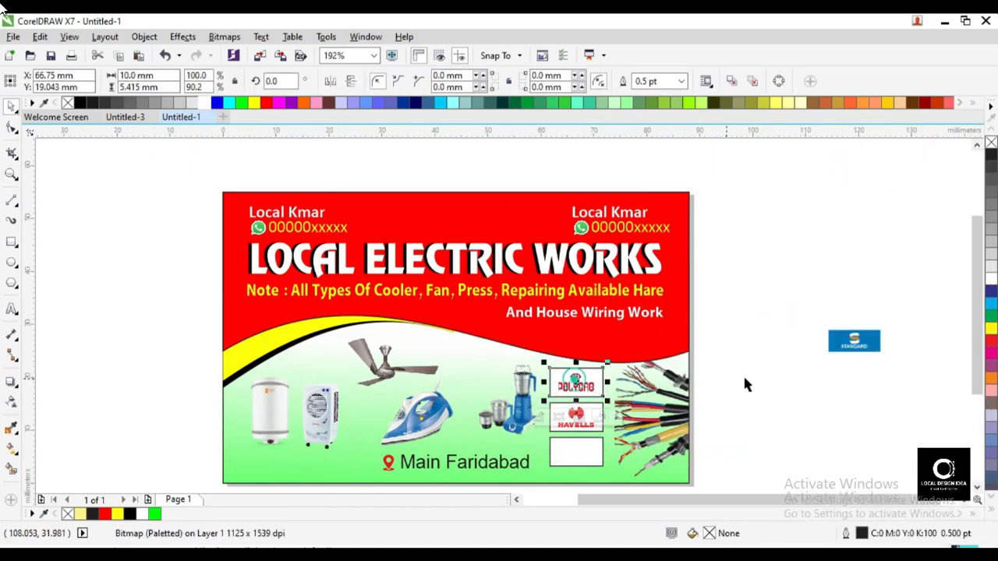
PowerClip the Standard logo inside the lowest white rectangle
right_click(847, 347)
click(714, 192)
key(z)
key(space)
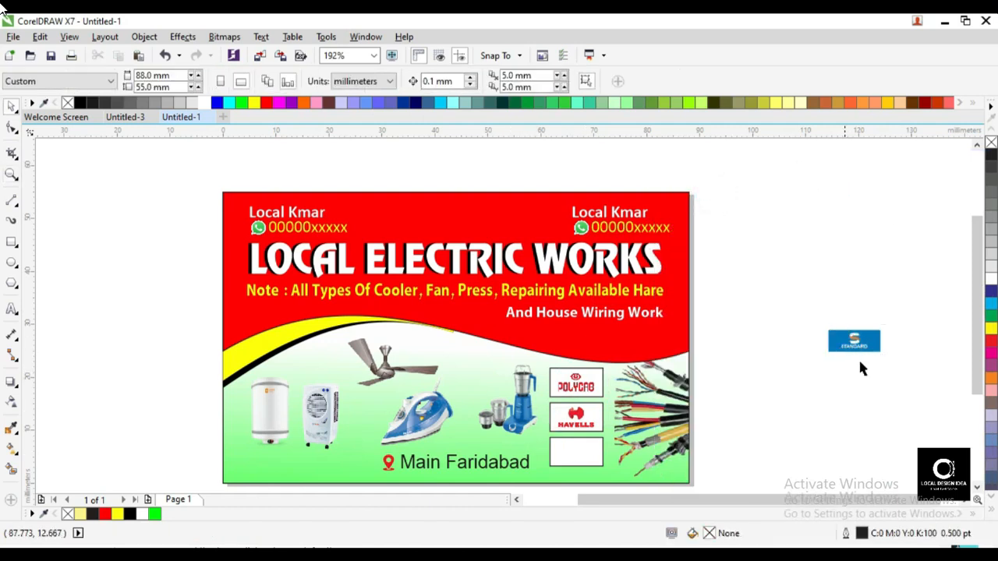
right_click(854, 343)
click(713, 191)
click(575, 452)
Edit the Standard logo's PowerClip contents and stretch the logo to fill its rectangle completely
drag(589, 436, 641, 511)
key(space)
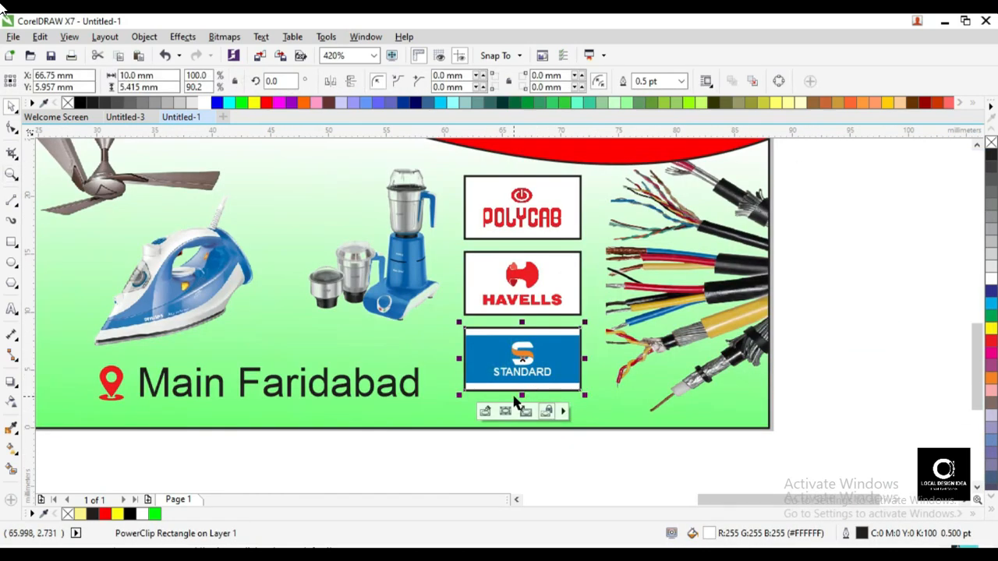
click(507, 407)
drag(522, 406, 522, 407)
key(z)
drag(616, 403, 407, 283)
key(space)
drag(533, 484, 544, 463)
key(z)
right_click(545, 461)
key(space)
key(z)
drag(408, 177, 655, 343)
key(F4)
Remove the outlines from the Polycab, Havells and Standard logo rectangles
key(space)
click(597, 400)
shift+click(592, 361)
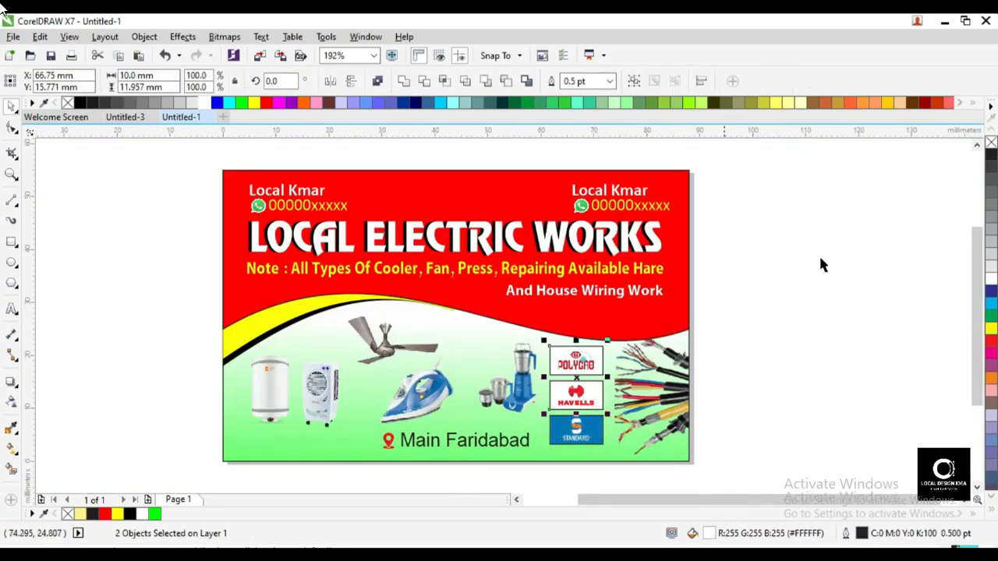
key(z)
drag(813, 356, 136, 468)
key(space)
click(629, 343)
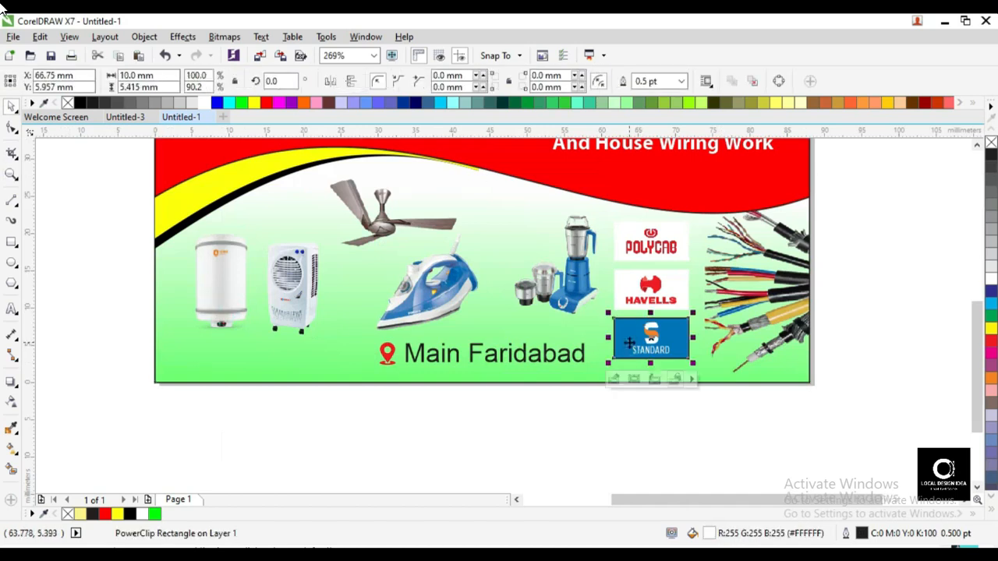
right_click(991, 142)
Shift the background's gradient start down to just above the location line, extending the white area beneath the wave
key(z)
right_click(695, 245)
key(space)
click(746, 281)
click(519, 323)
key(g)
drag(513, 365, 499, 378)
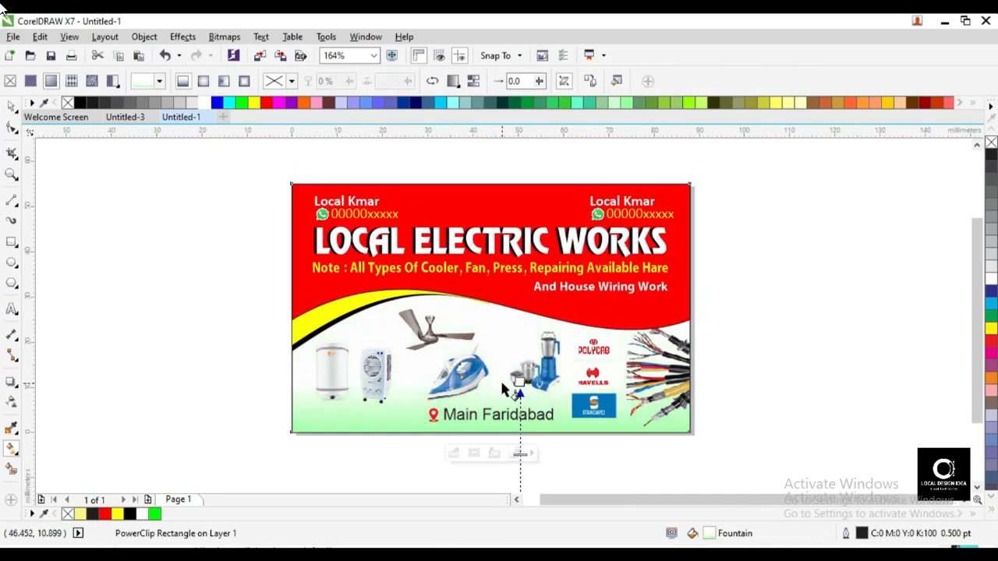
key(space)
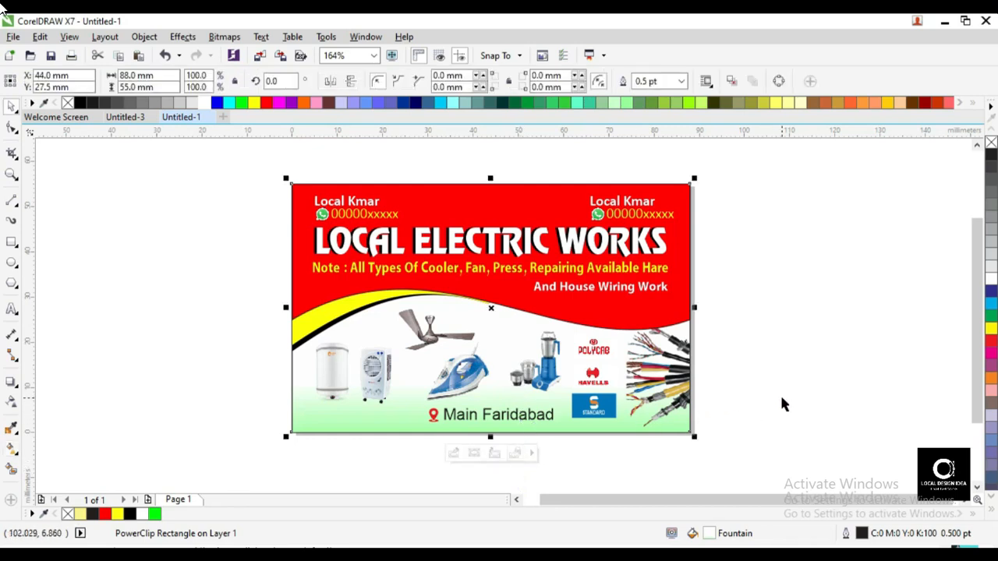
click(781, 399)
Enlarge the water heater and air cooler pictures, bringing the heater picture to about 20.9 x 19.1 mm, and adjust their positions
key(z)
right_click(780, 396)
drag(169, 201, 761, 459)
drag(285, 325, 677, 521)
key(space)
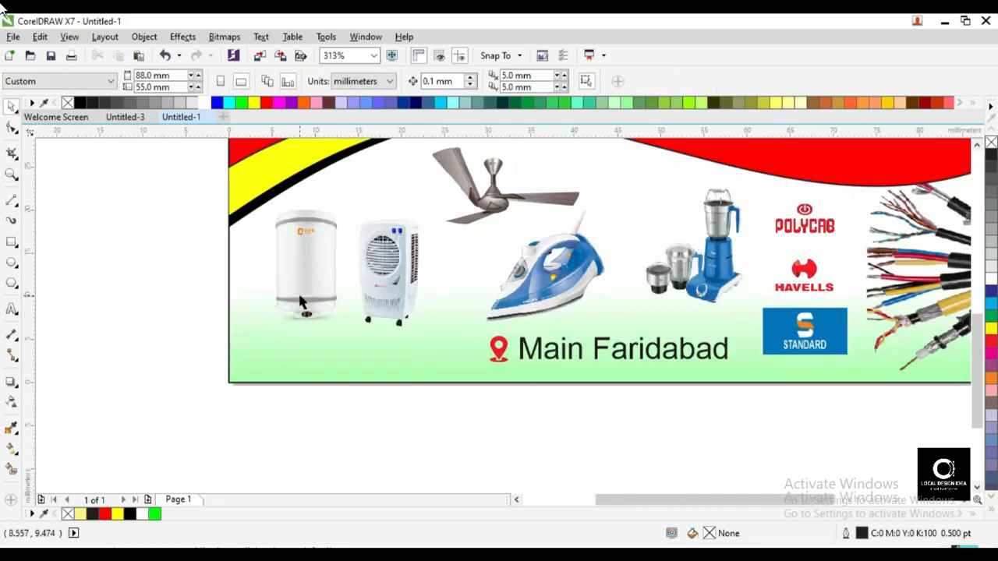
click(312, 314)
shift+click(399, 291)
drag(433, 338, 496, 401)
drag(441, 294, 418, 285)
drag(474, 374, 478, 379)
click(448, 290)
key(z)
key(space)
Crop the empty strip off the left side of the water heater bitmap by moving its edge nodes inward
click(346, 253)
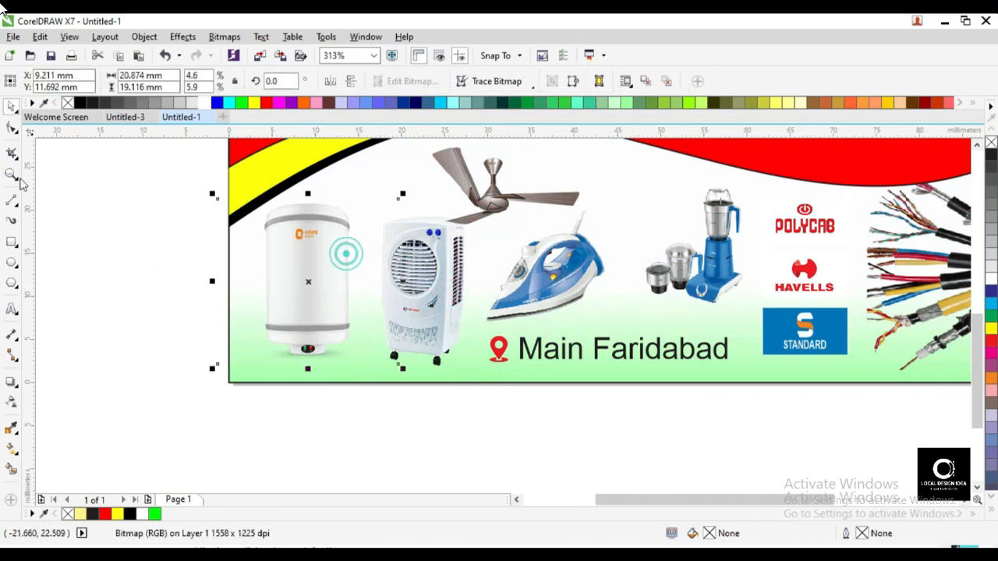
click(12, 127)
drag(219, 364, 251, 363)
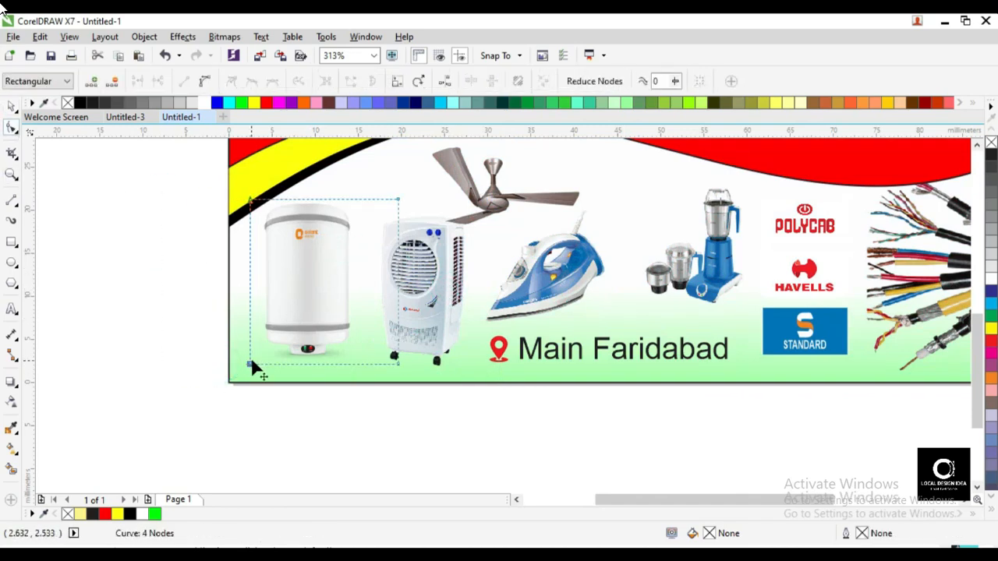
key(space)
Move the ceiling fan up beneath the wave and shift the iron slightly right, away from the air cooler
key(F4)
key(z)
drag(334, 291, 640, 389)
key(space)
drag(487, 313, 498, 280)
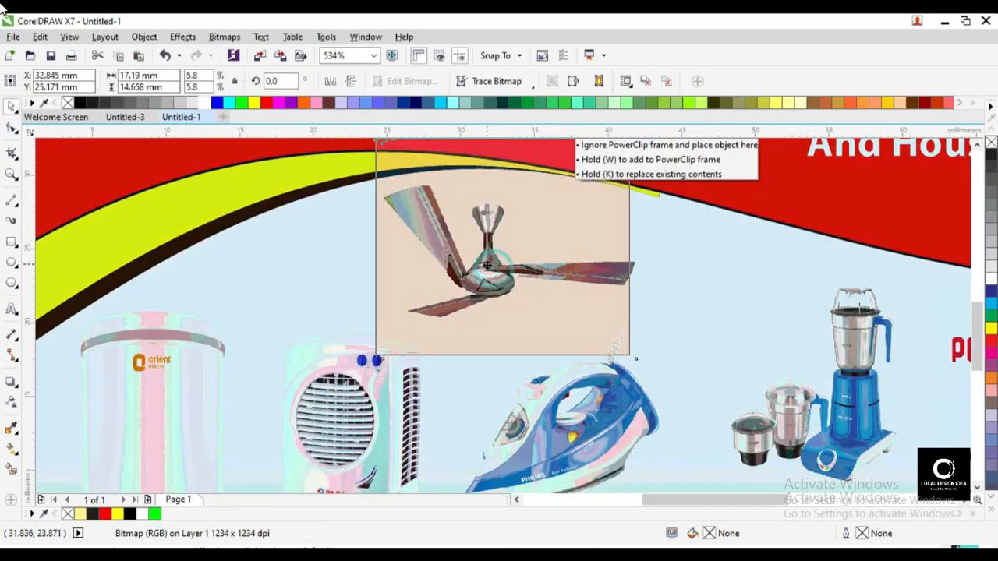
drag(608, 415, 637, 408)
Examine the whole visiting card in a full-screen preview
key(z)
right_click(530, 305)
right_click(677, 346)
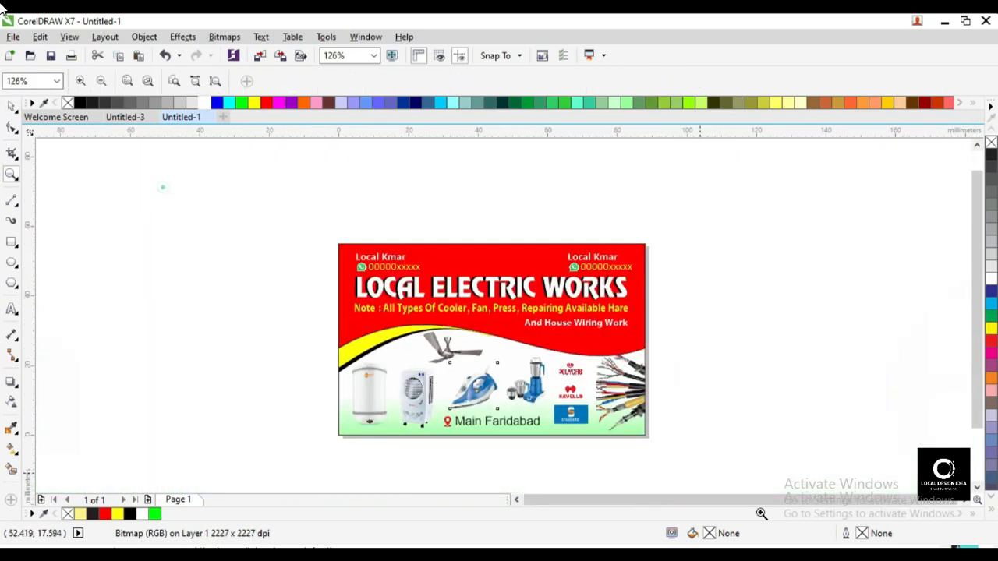
key(space)
drag(315, 176, 721, 417)
key(z)
drag(303, 183, 728, 376)
key(space)
right_click(815, 249)
click(832, 258)
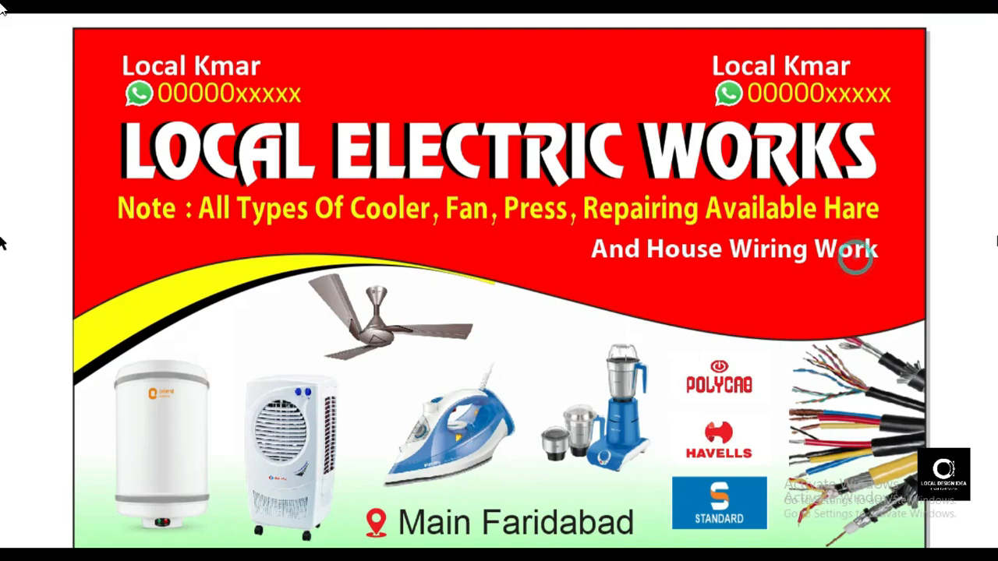